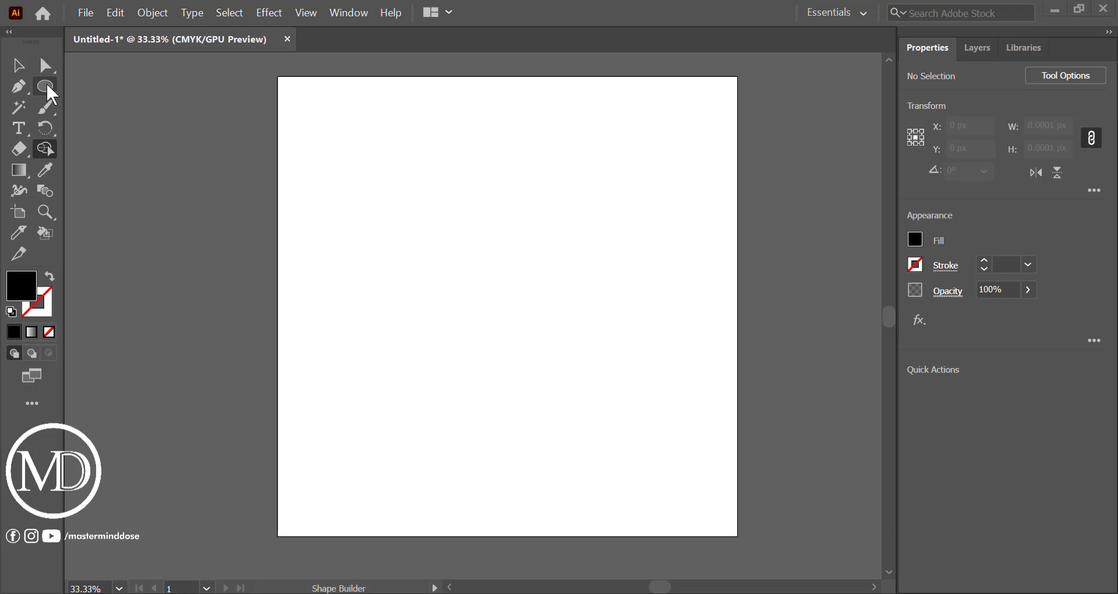
# Draw a tall vertical line near the artboard's left side with the Line Segment Tool
pyautogui.moveTo(46, 85); pyautogui.dragTo(112, 168)
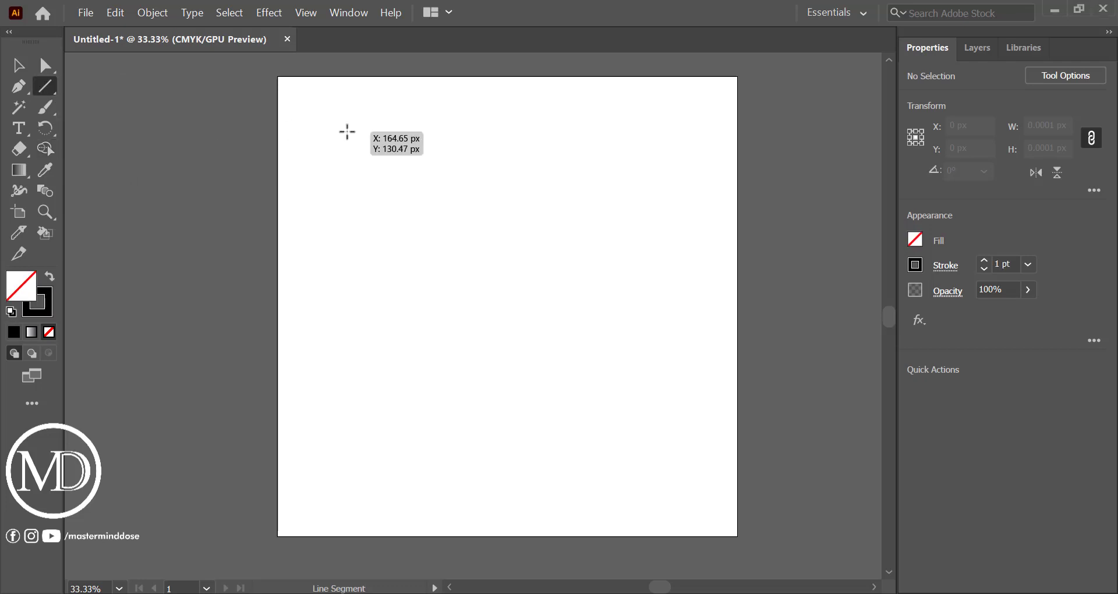
pyautogui.moveTo(347, 132); pyautogui.dragTo(347, 497)
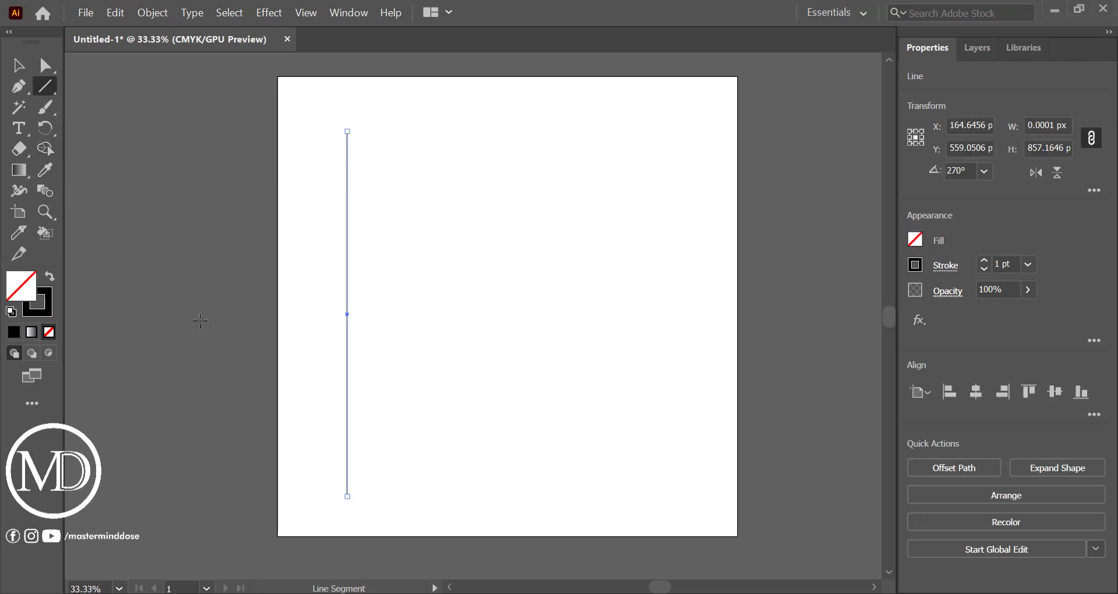
pyautogui.click(18, 65)
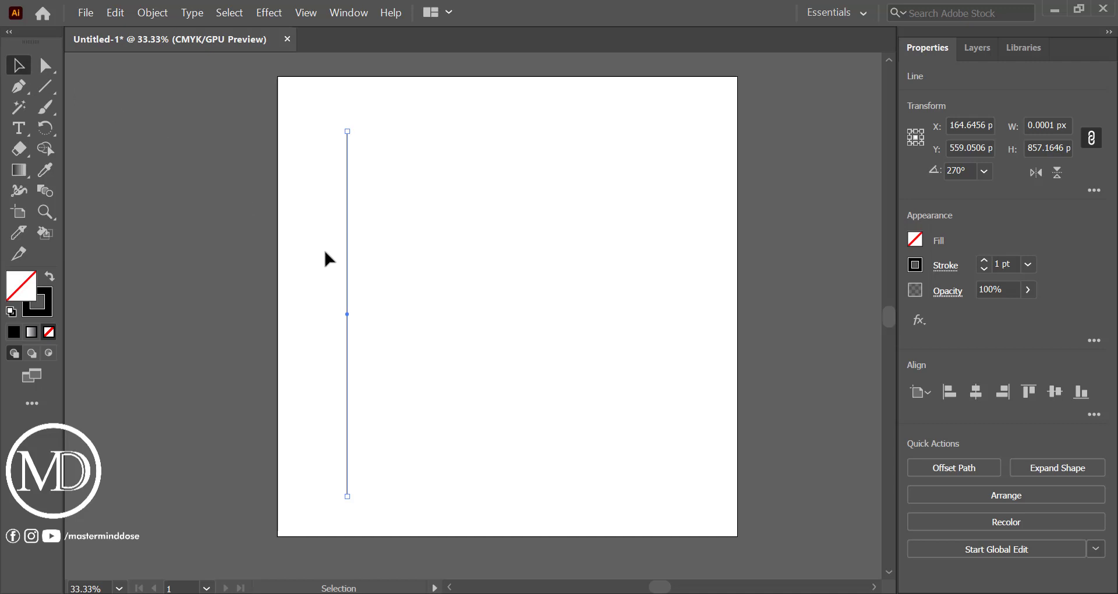
# Repeat the line rightward into about sixteen evenly spaced copies and select them all
pyautogui.moveTo(352, 263); pyautogui.dragTo(359, 262)
pyautogui.hotkey('ctrl', 'd')
pyautogui.hotkey('ctrl', 'd')
pyautogui.hotkey('ctrl', 'd')
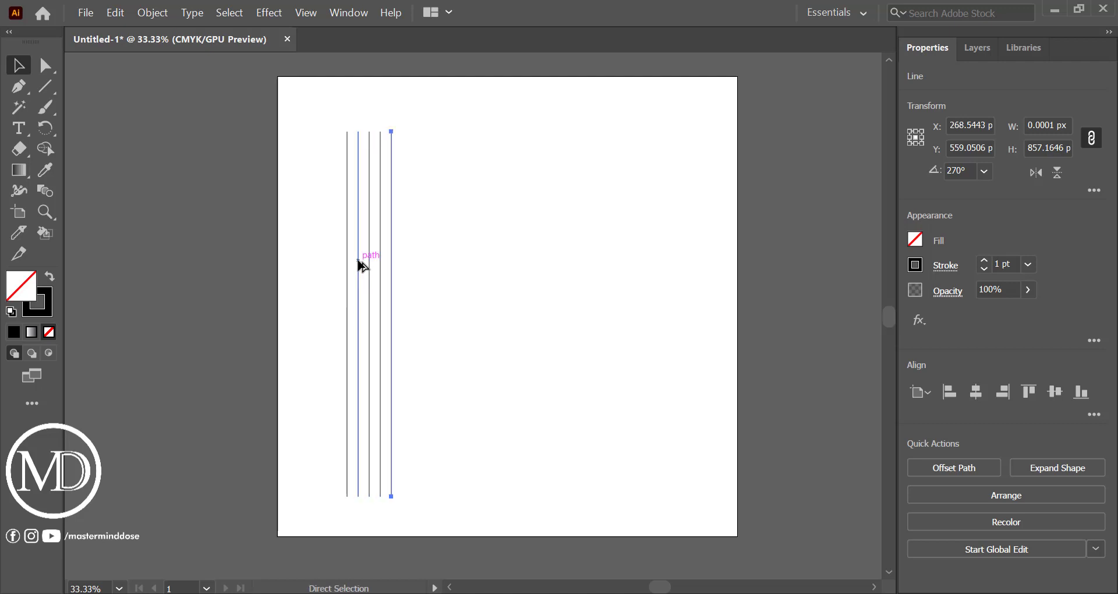
pyautogui.hotkey('ctrl', 'd')
pyautogui.hotkey('ctrl', 'd')
pyautogui.hotkey('ctrl', 'd')
pyautogui.hotkey('ctrl', 'd')
pyautogui.hotkey('ctrl', 'd')
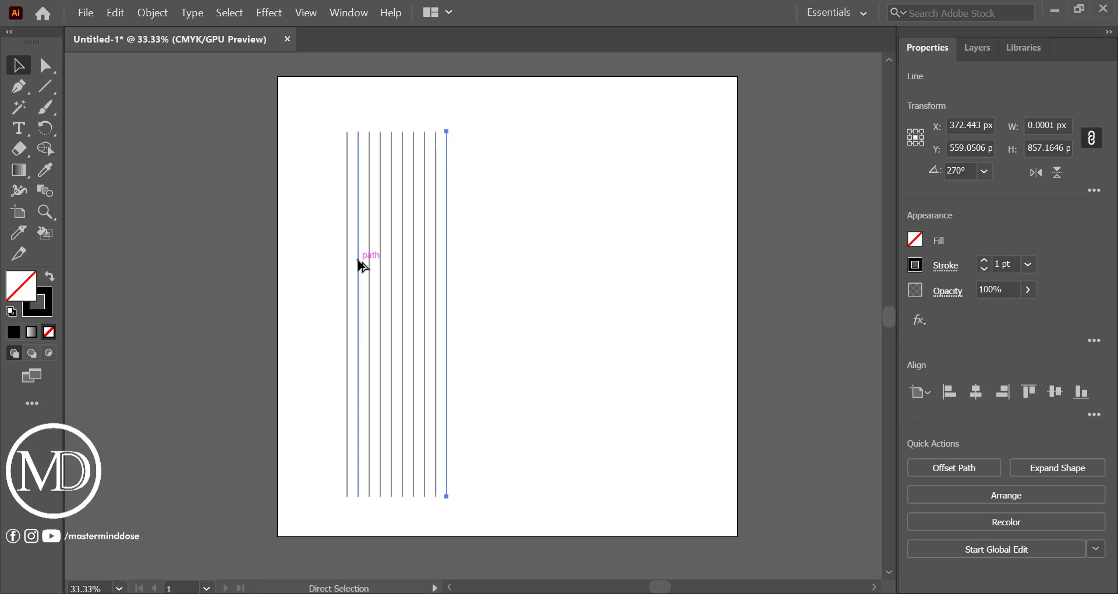
pyautogui.hotkey('ctrl', 'd')
pyautogui.hotkey('ctrl', 'd')
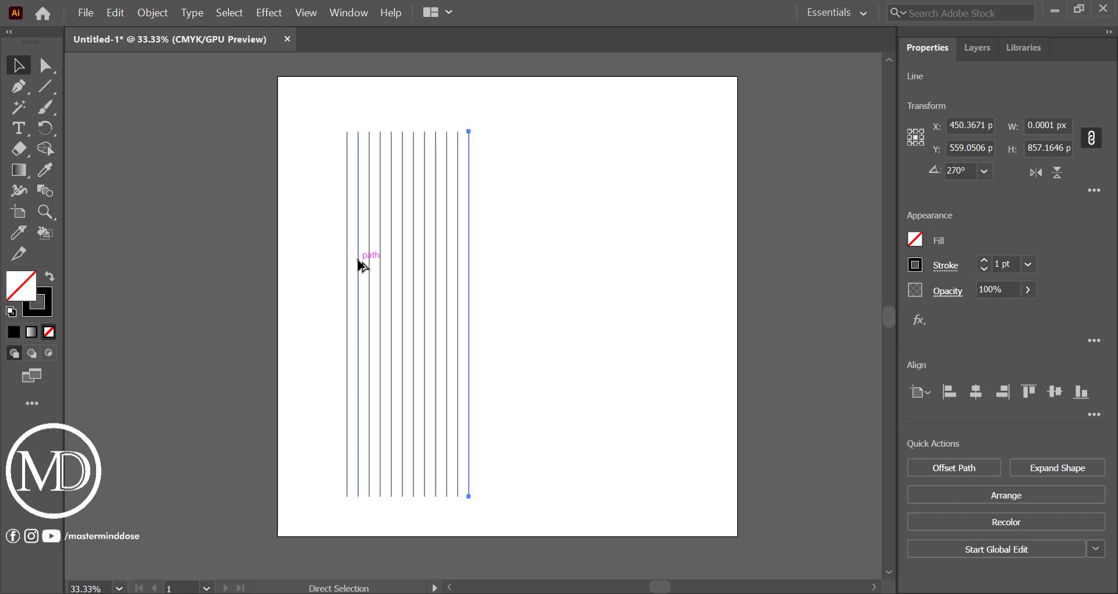
pyautogui.hotkey('ctrl', 'd')
pyautogui.hotkey('ctrl', 'd')
pyautogui.hotkey('ctrl', 'd')
pyautogui.hotkey('ctrl', 'd')
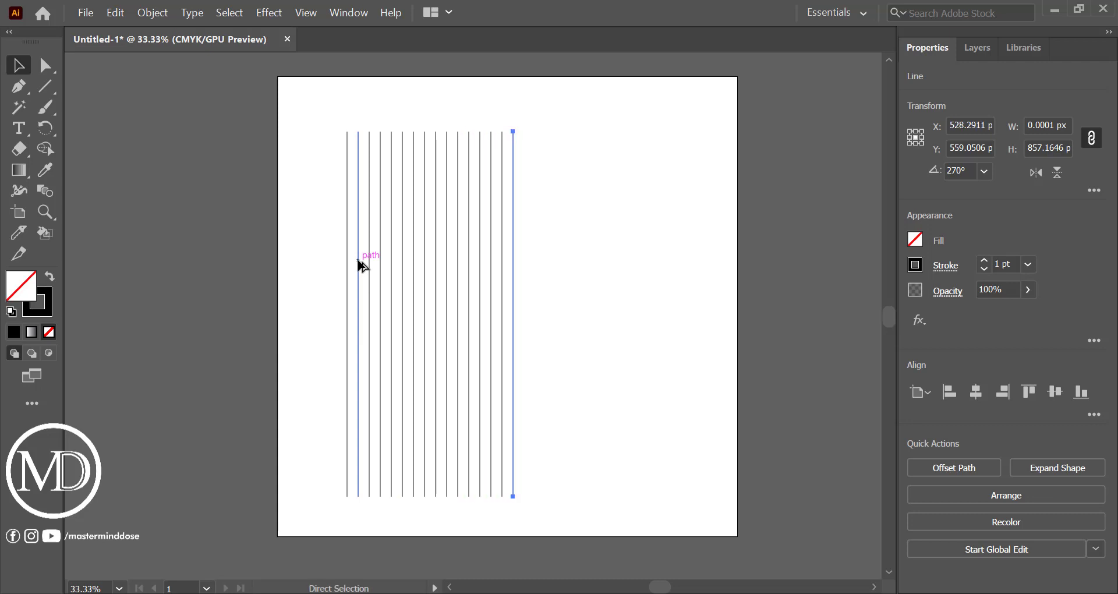
pyautogui.moveTo(301, 238); pyautogui.dragTo(591, 313)
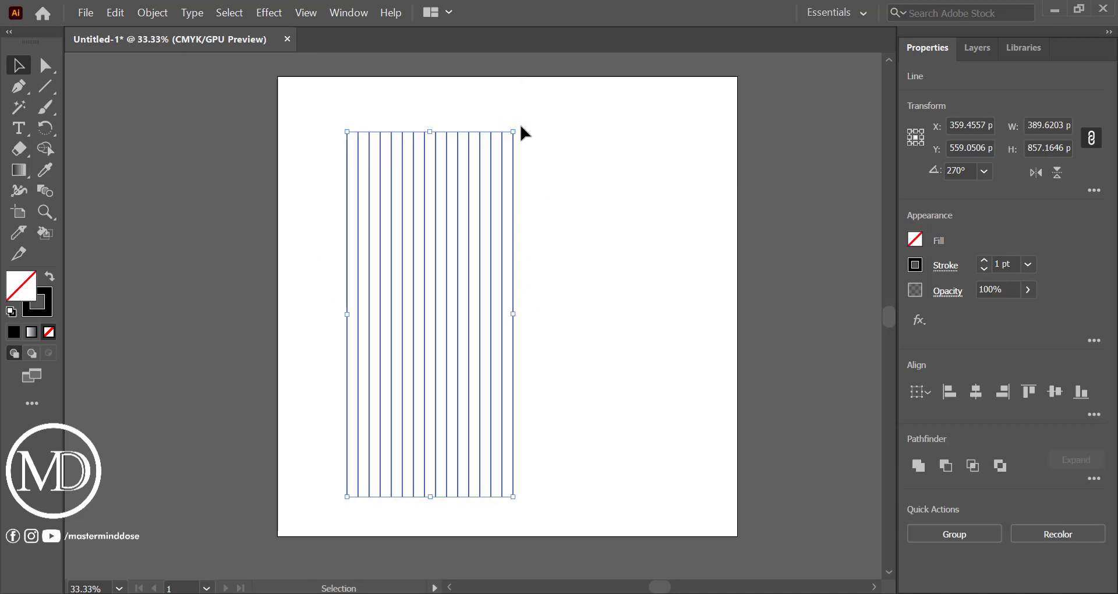
# Add a 90° rotated copy of the lines and shift the crossed grid slightly right
pyautogui.moveTo(519, 127); pyautogui.dragTo(573, 348)
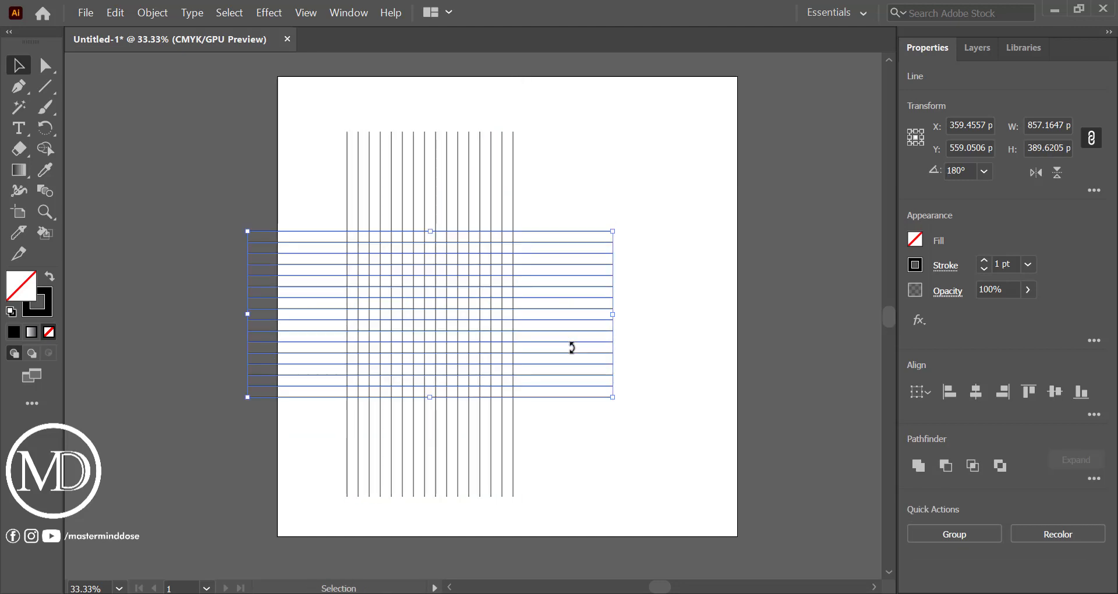
pyautogui.moveTo(313, 197); pyautogui.dragTo(644, 490)
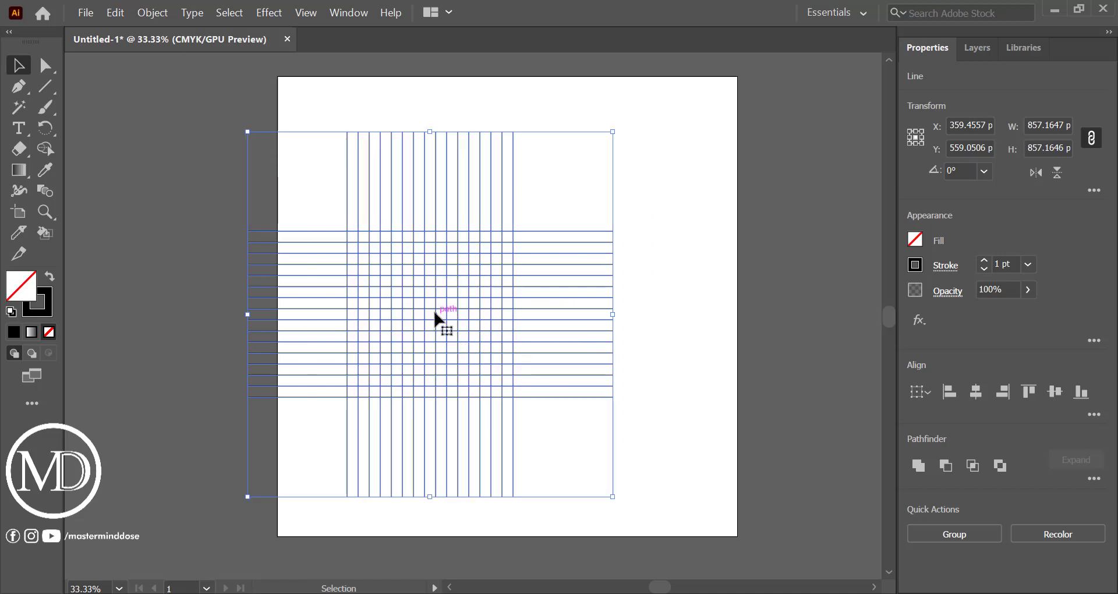
pyautogui.moveTo(438, 318); pyautogui.dragTo(474, 307)
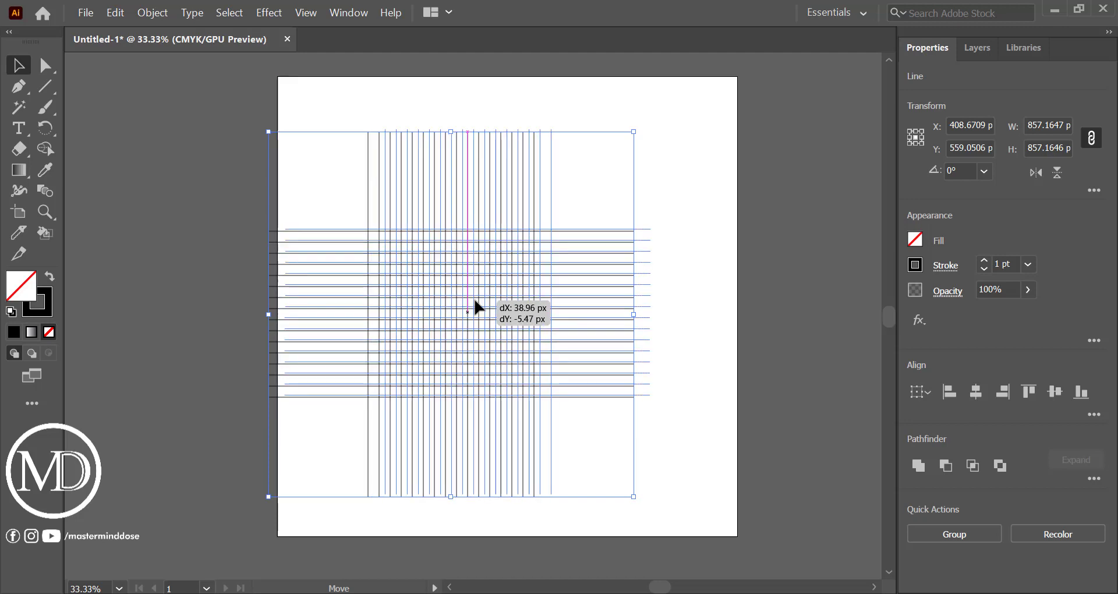
pyautogui.click(198, 154)
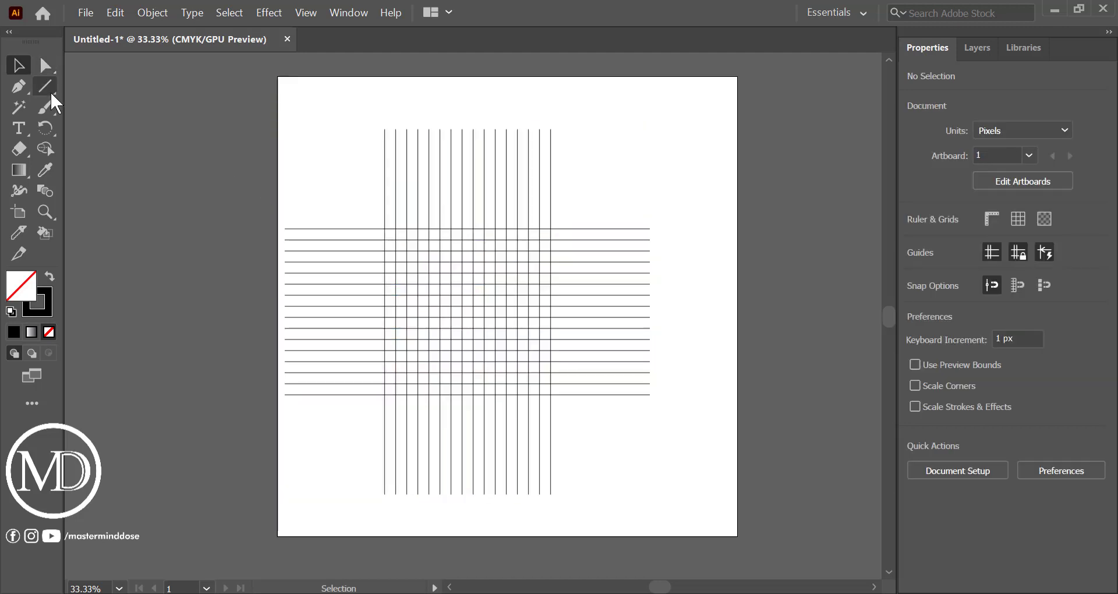
# Draw a circle of about 389.6 px centred on the grid
pyautogui.moveTo(49, 89); pyautogui.dragTo(83, 110)
pyautogui.click(83, 110)
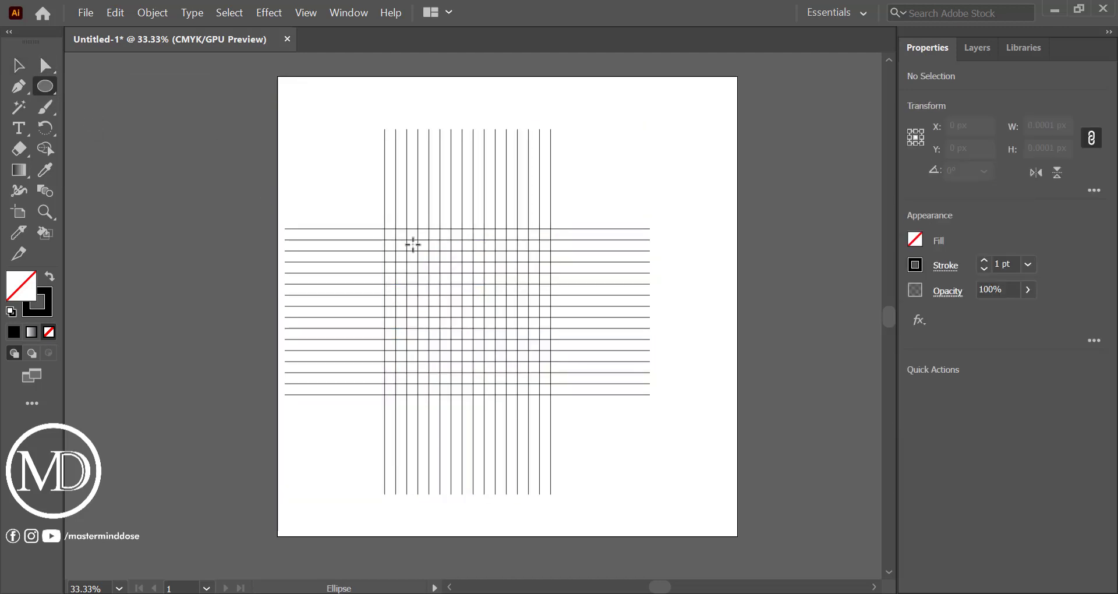
pyautogui.moveTo(384, 229); pyautogui.dragTo(544, 352)
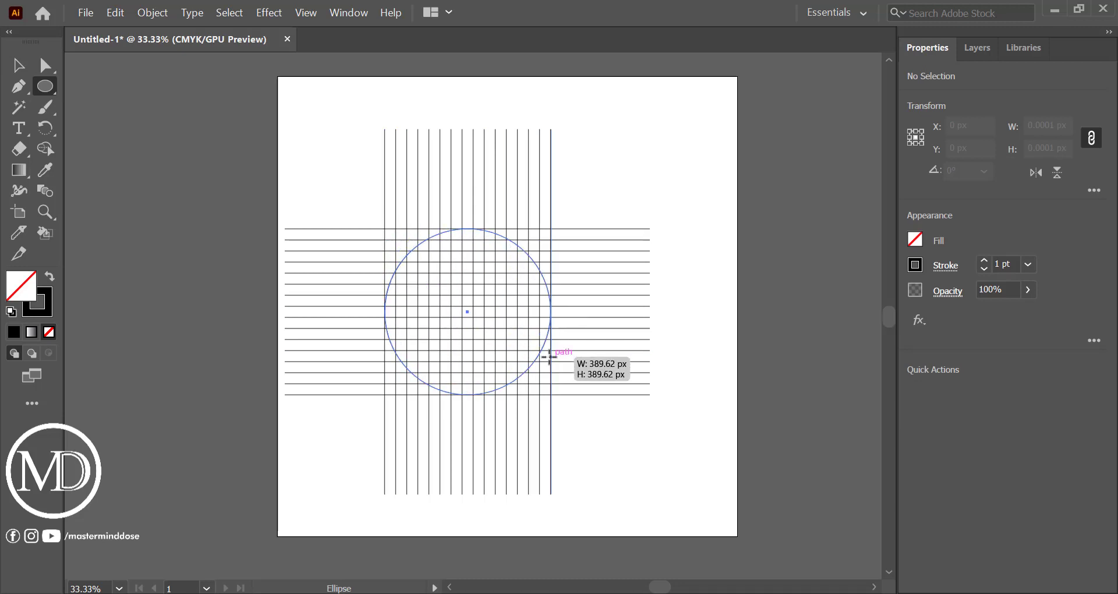
pyautogui.moveTo(544, 352); pyautogui.dragTo(549, 356)
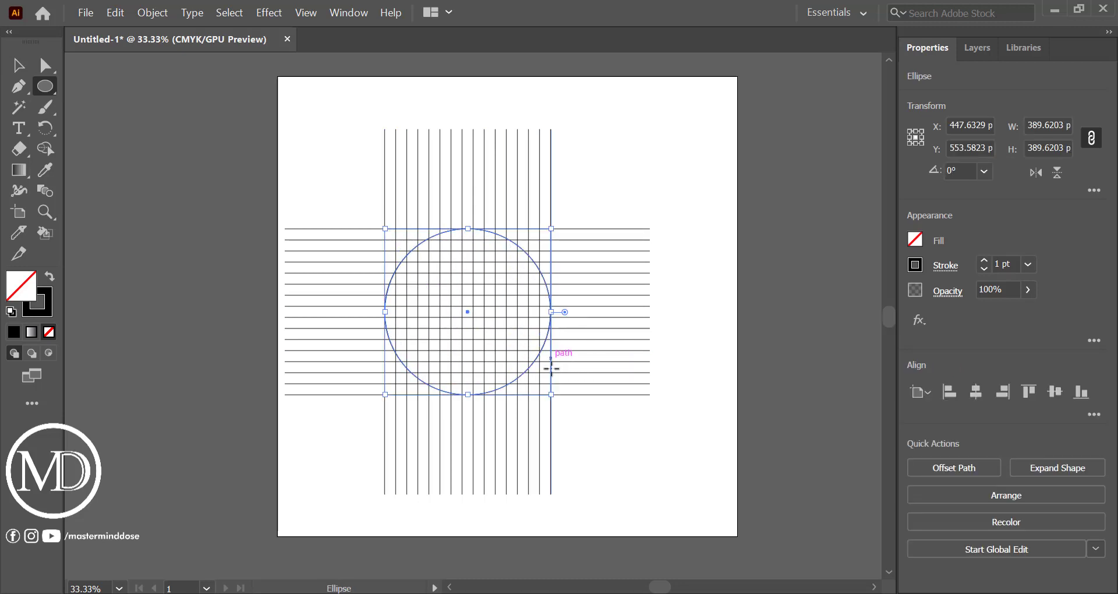
# Scale down two smaller concentric circles, the innermost about 283 px
pyautogui.moveTo(550, 394); pyautogui.dragTo(529, 369)
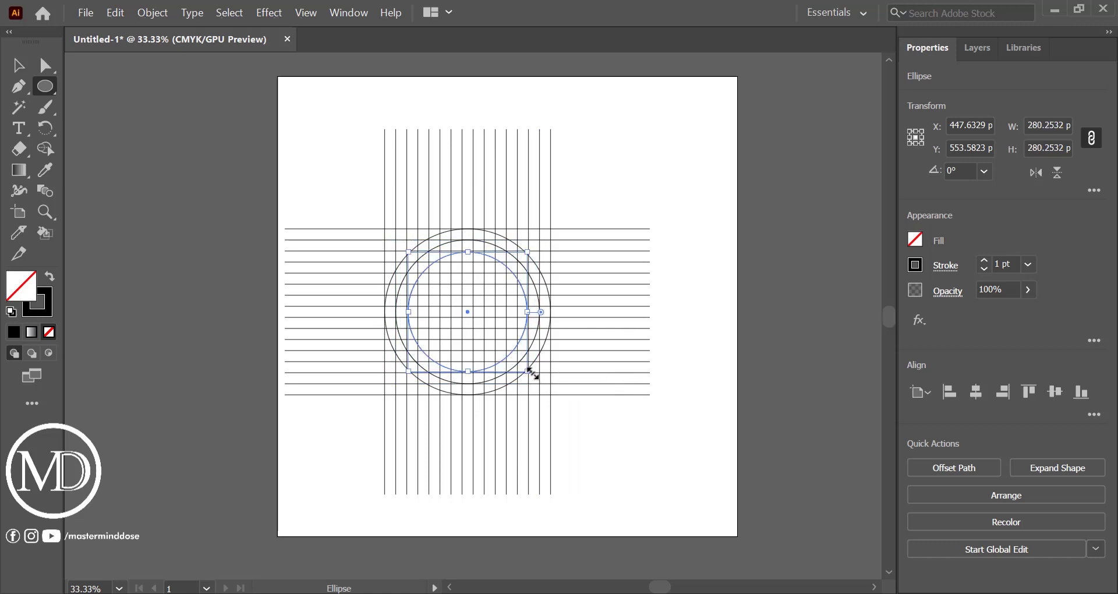
pyautogui.scroll(2, 532, 373)
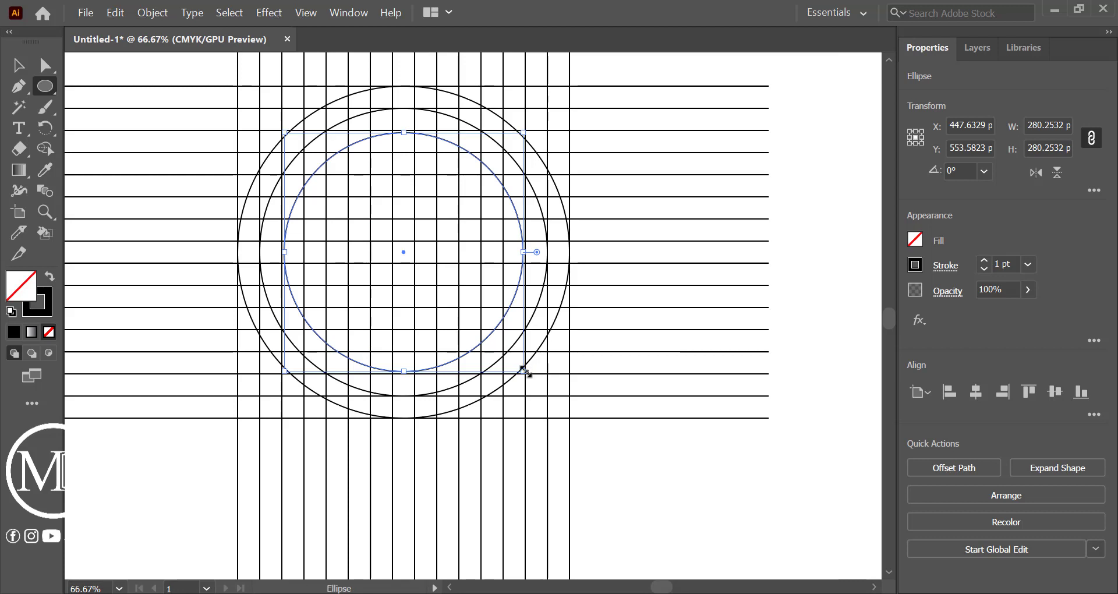
pyautogui.moveTo(524, 370); pyautogui.dragTo(526, 378)
# Dismiss the stray Ellipse size dialog and return to the Selection Tool
pyautogui.click(611, 477)
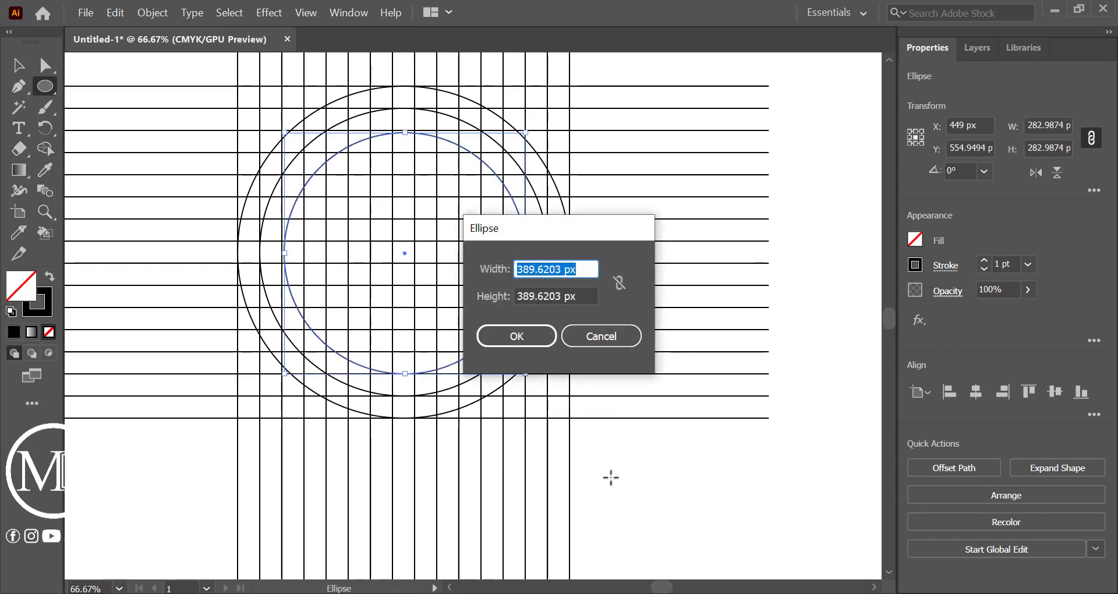
pyautogui.press('Escape')
pyautogui.click(19, 66)
pyautogui.click(570, 431)
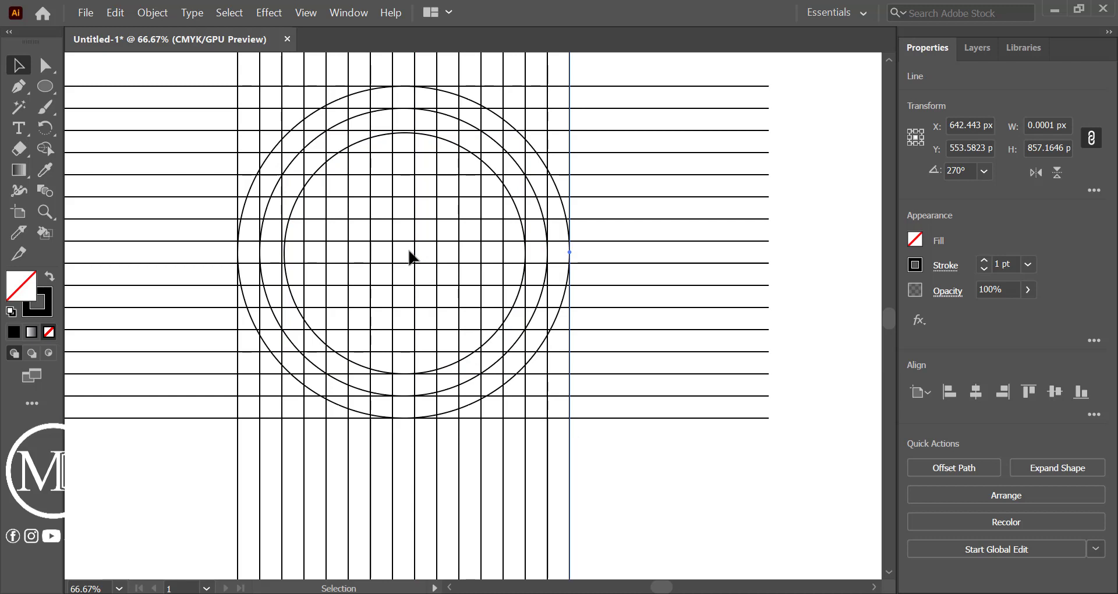
# Enlarge the innermost circle to about 285.72 px, then select all lines and circles
pyautogui.click(379, 138)
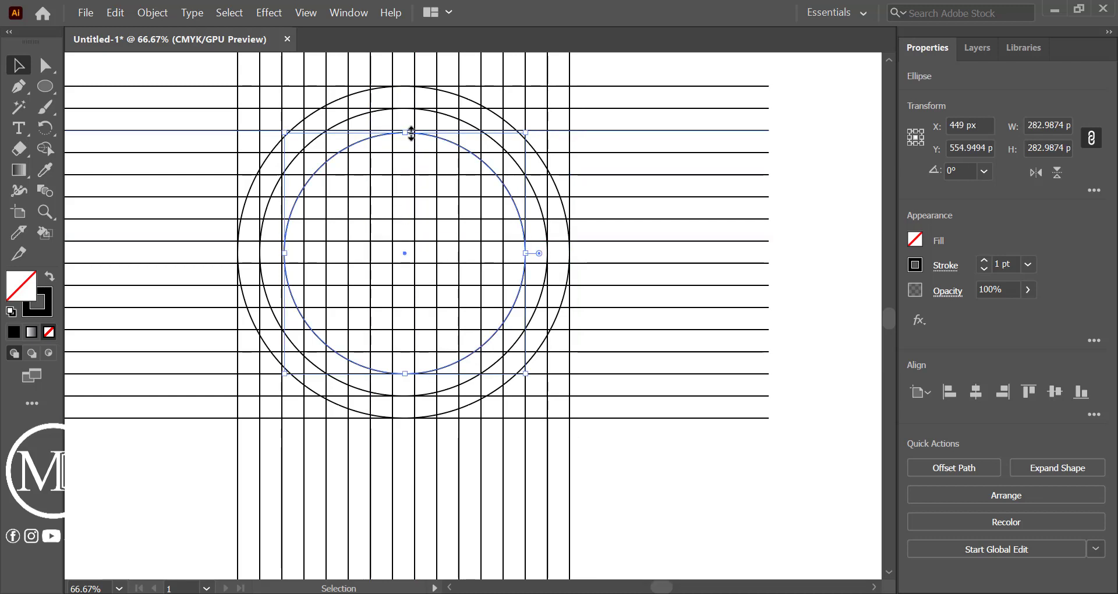
pyautogui.moveTo(411, 133); pyautogui.dragTo(411, 129)
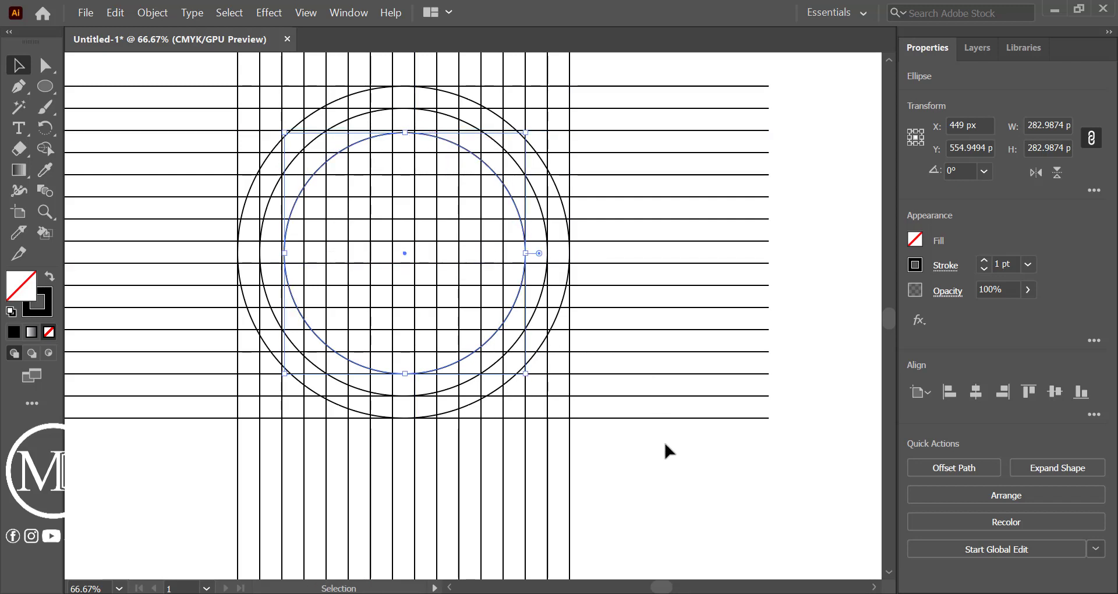
pyautogui.click(690, 517)
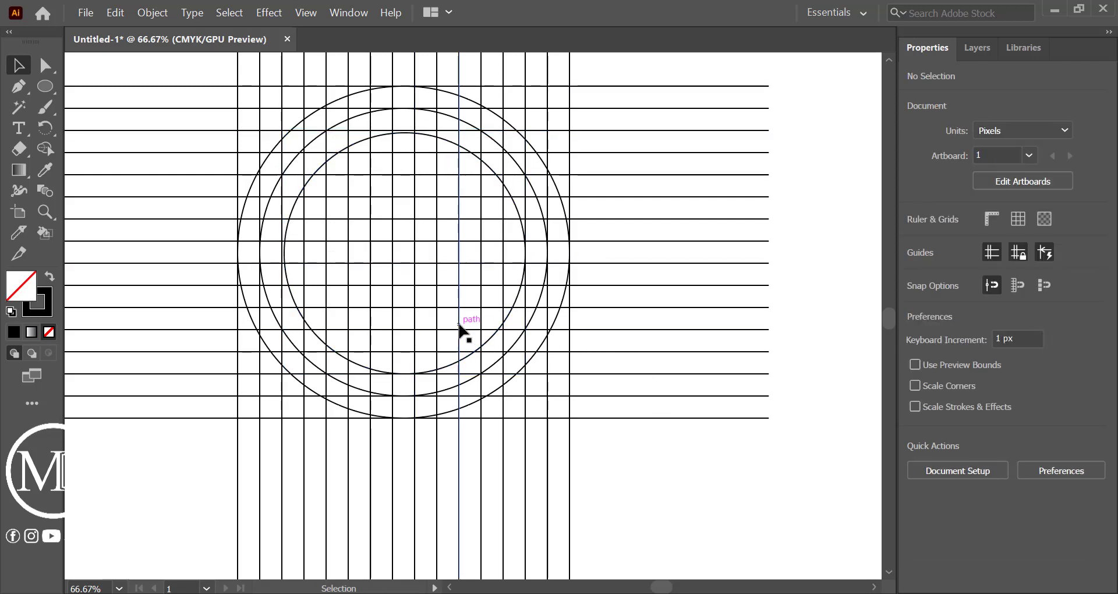
pyautogui.click(341, 153)
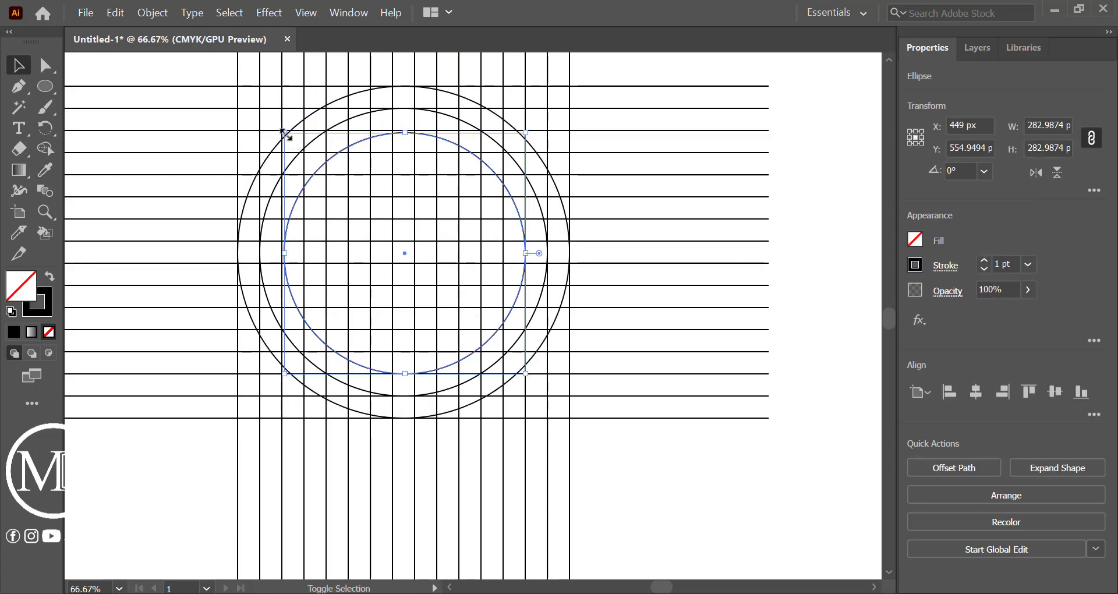
pyautogui.moveTo(285, 133); pyautogui.dragTo(283, 132)
pyautogui.scroll(2, 587, 437)
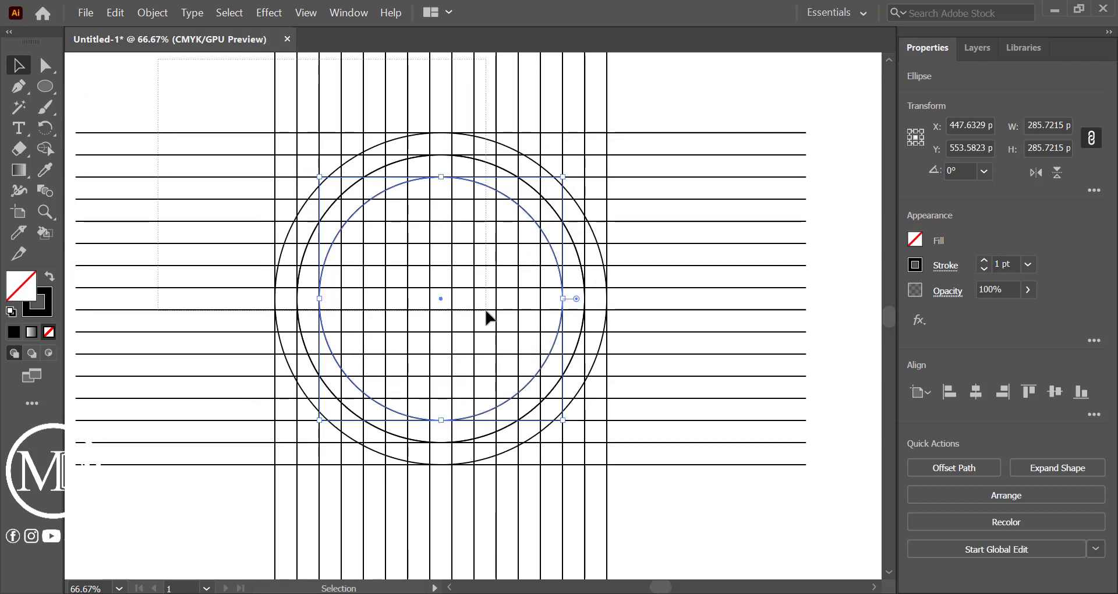
pyautogui.hotkey('ctrl', 'a')
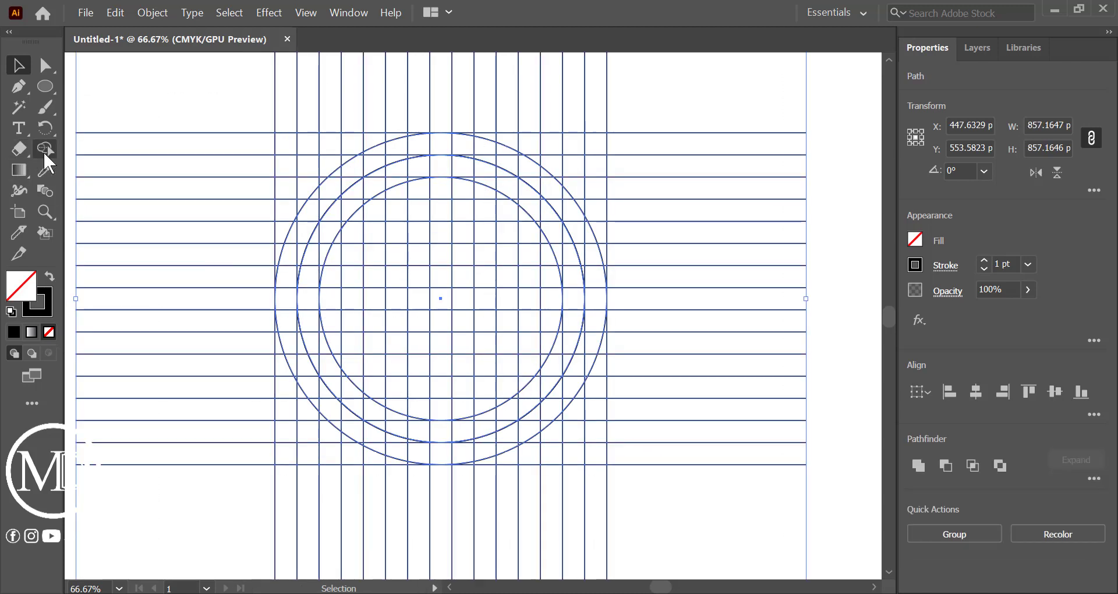
# With Shape Builder and a black fill, merge the centre grid cells into the T
pyautogui.click(45, 149)
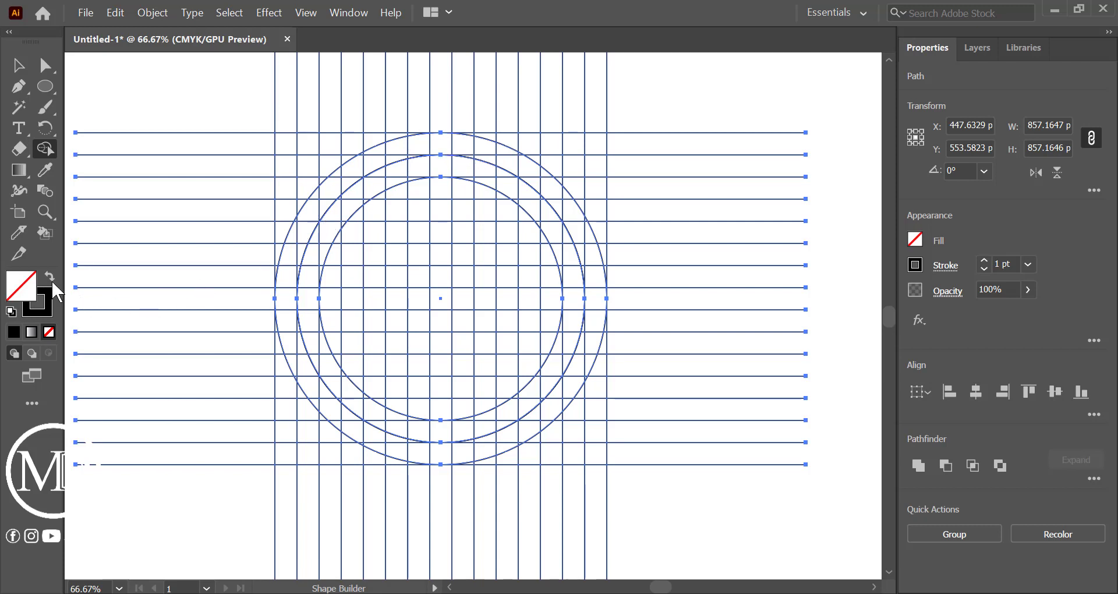
pyautogui.hotkey('shift', 'x')
pyautogui.moveTo(444, 143); pyautogui.dragTo(447, 410)
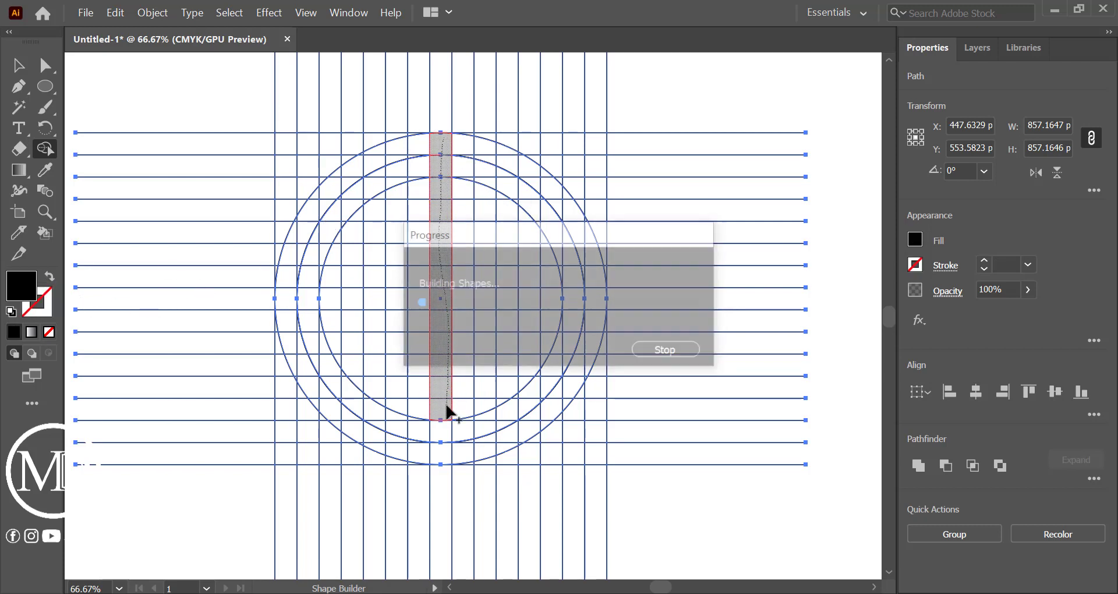
pyautogui.moveTo(440, 148); pyautogui.dragTo(398, 159)
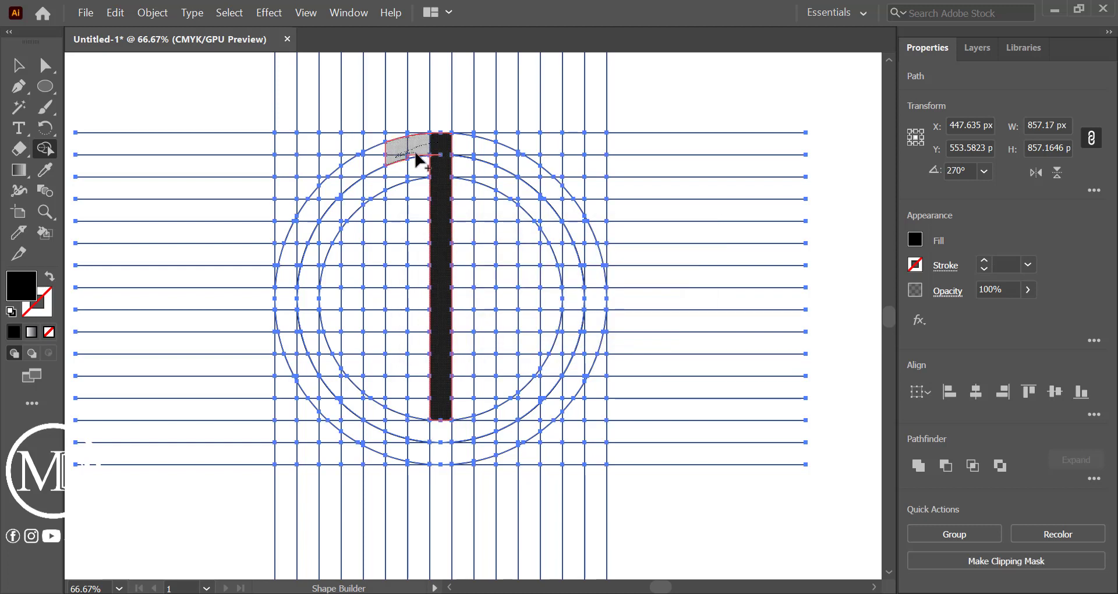
pyautogui.moveTo(417, 159); pyautogui.dragTo(414, 159)
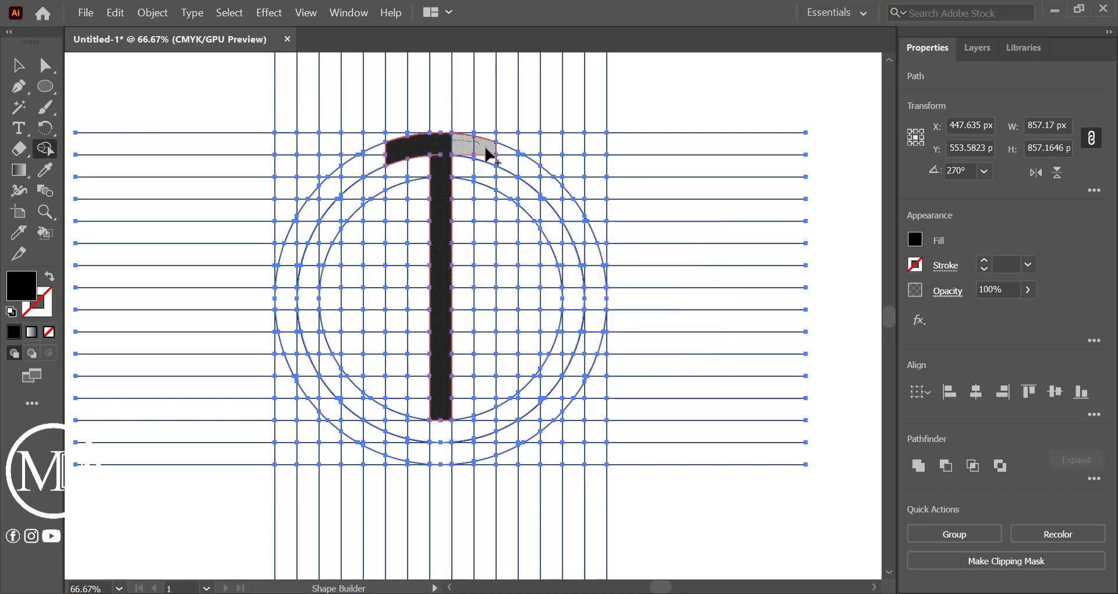
pyautogui.moveTo(476, 157); pyautogui.dragTo(438, 154)
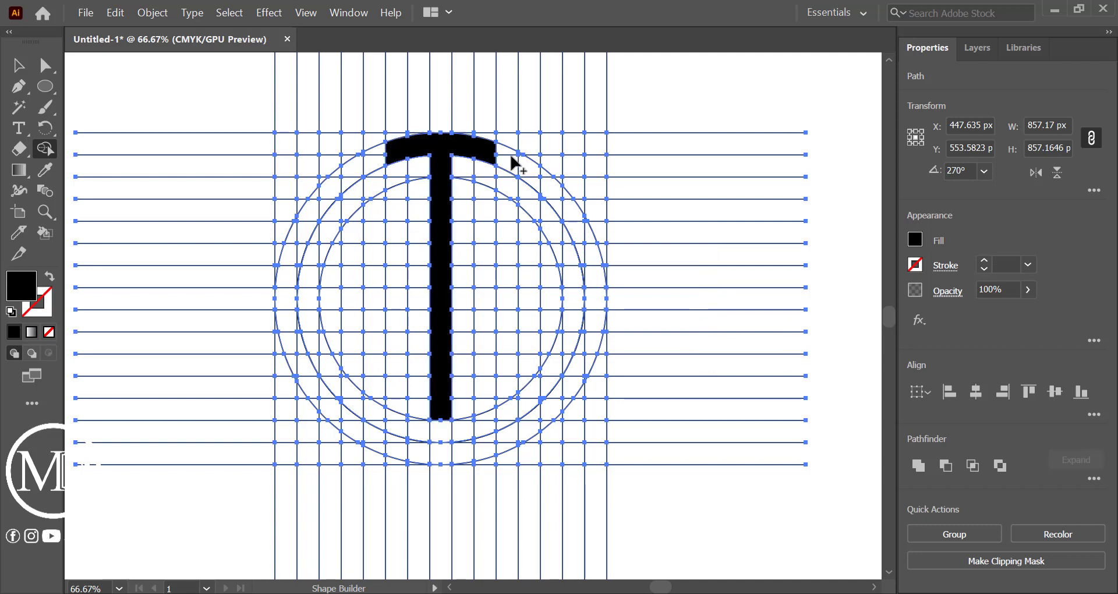
# Build the right stem along the right arc and the A's left stem, arcs and crossbar
pyautogui.moveTo(526, 161); pyautogui.dragTo(531, 438)
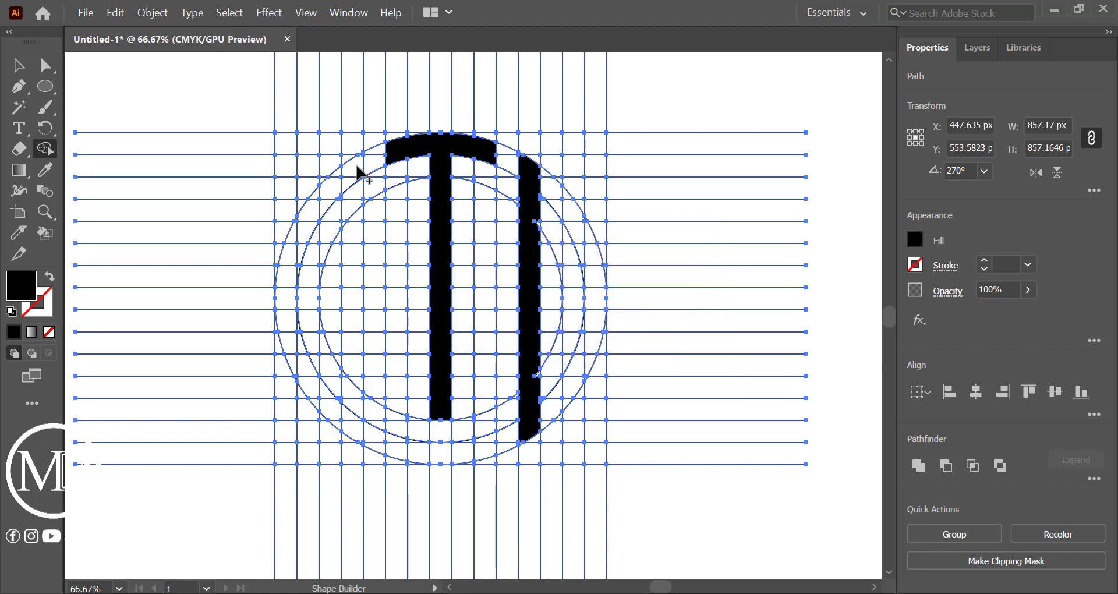
pyautogui.moveTo(357, 169); pyautogui.dragTo(356, 377)
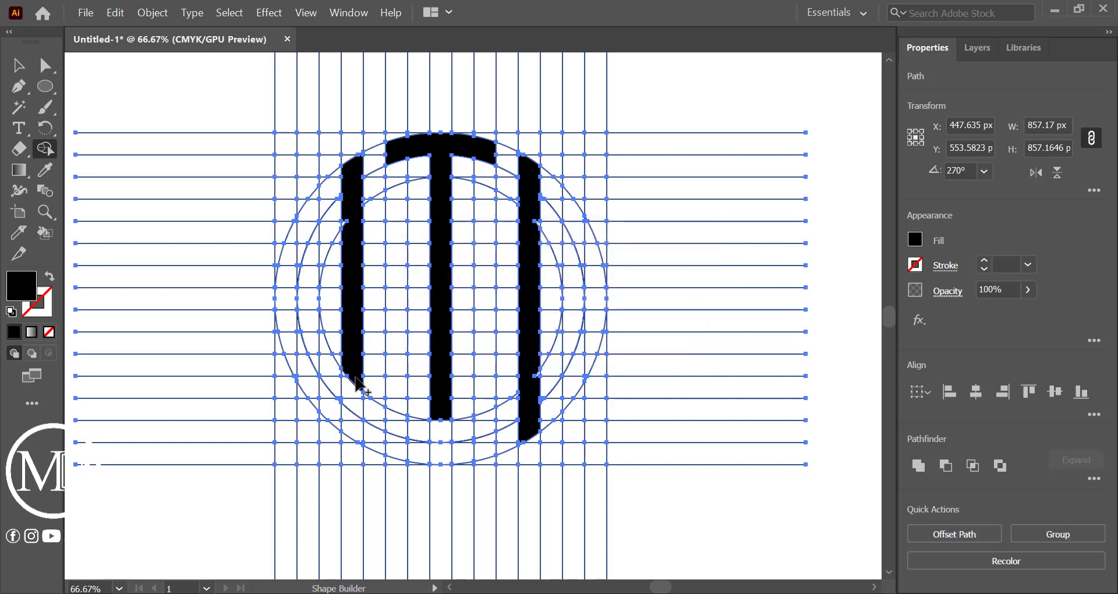
pyautogui.moveTo(352, 174)
pyautogui.mouseDown()
pyautogui.moveTo(303, 236)
pyautogui.moveTo(287, 298)
pyautogui.mouseUp()
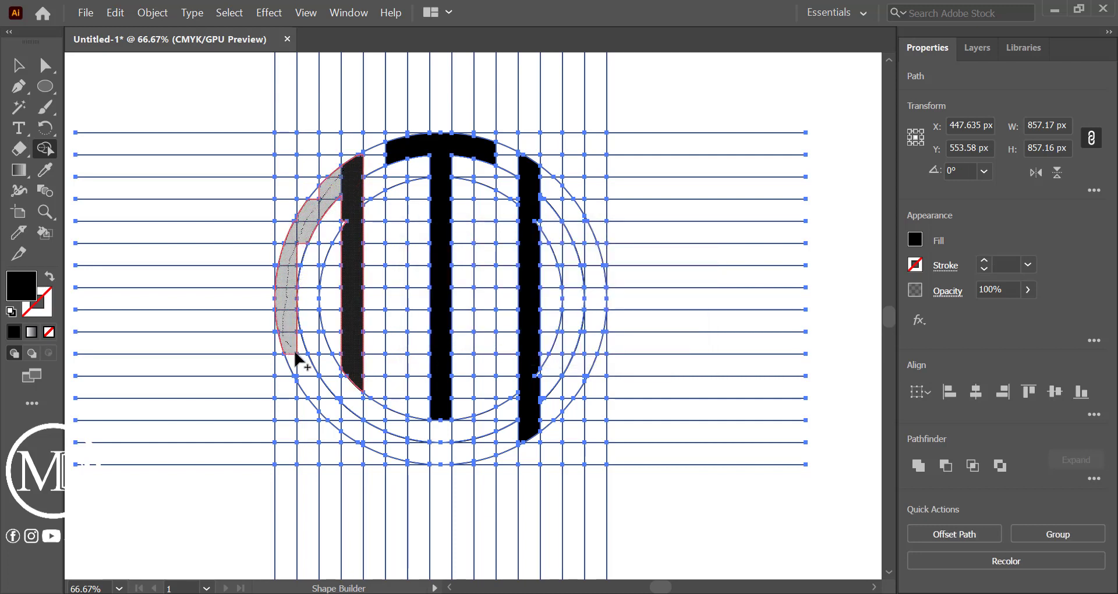
pyautogui.moveTo(298, 361); pyautogui.dragTo(351, 429)
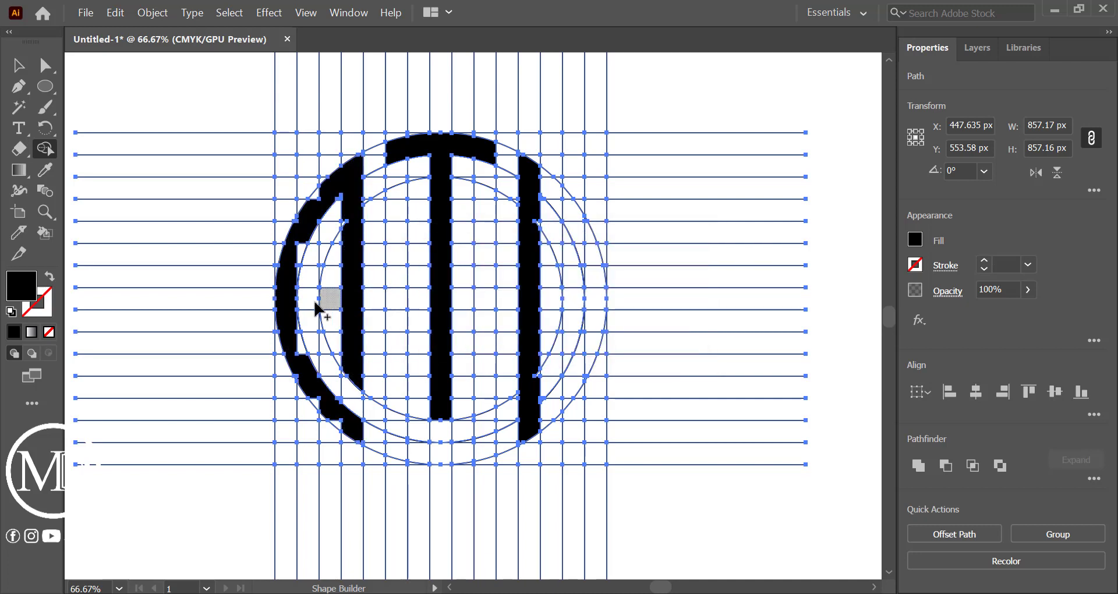
pyautogui.moveTo(349, 300)
pyautogui.mouseDown()
pyautogui.moveTo(329, 298)
pyautogui.moveTo(348, 303)
pyautogui.mouseUp()
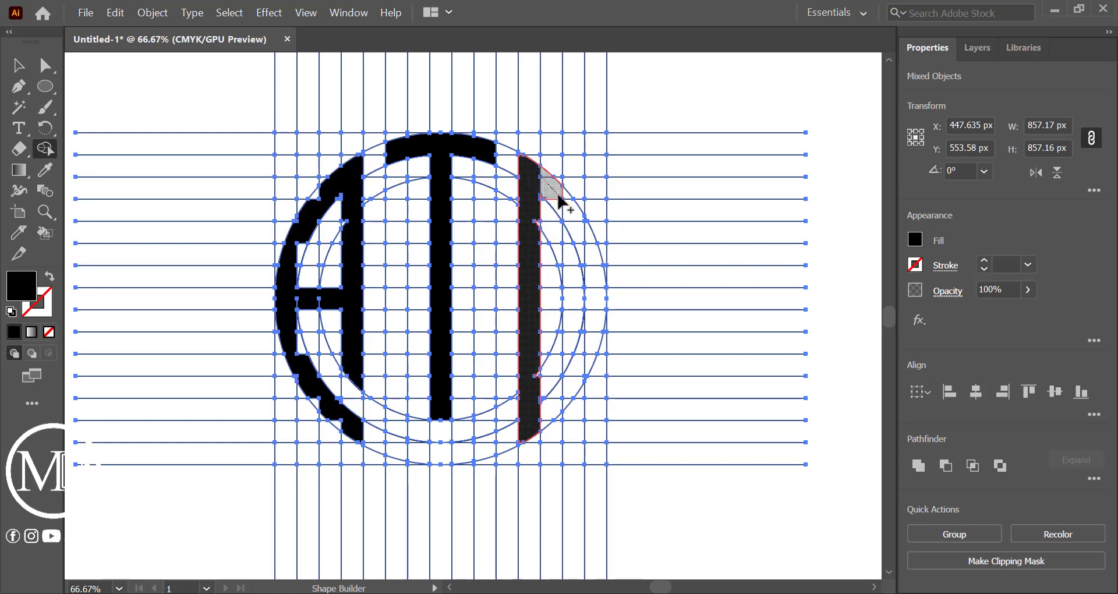
pyautogui.moveTo(580, 238); pyautogui.dragTo(590, 278)
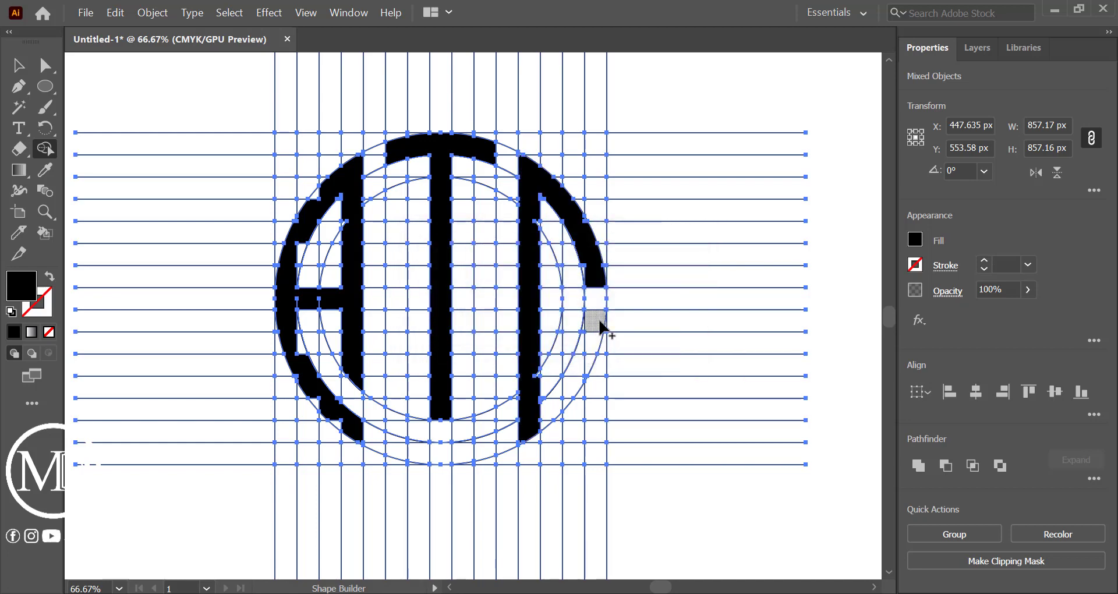
pyautogui.moveTo(595, 334); pyautogui.dragTo(550, 425)
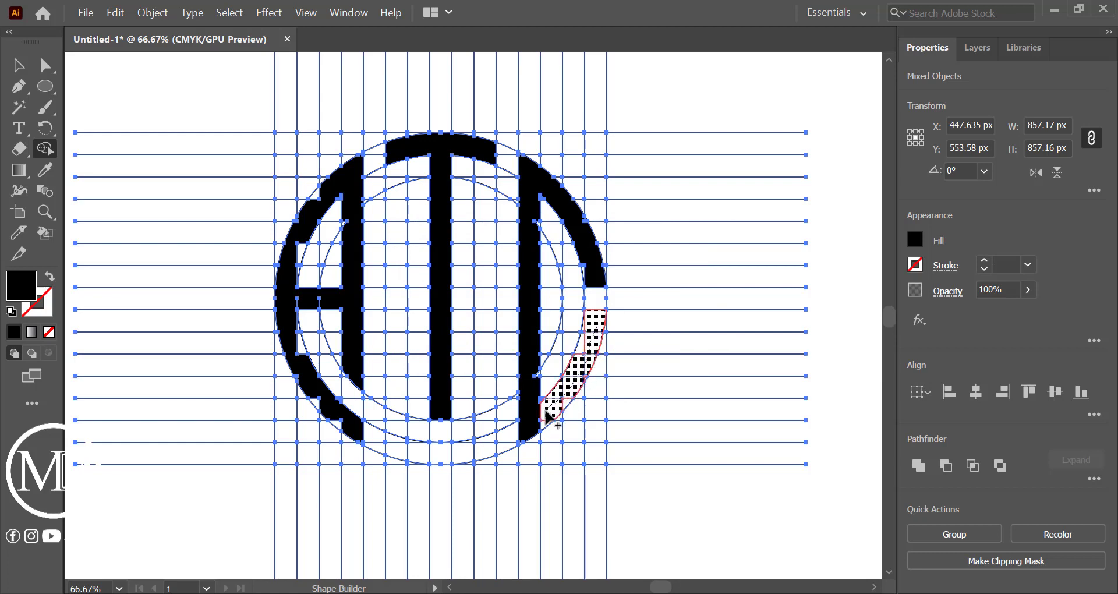
# Merge leftover slivers into the A's top, crossbar, right stem and upper-left curve
pyautogui.scroll(3, 440, 269)
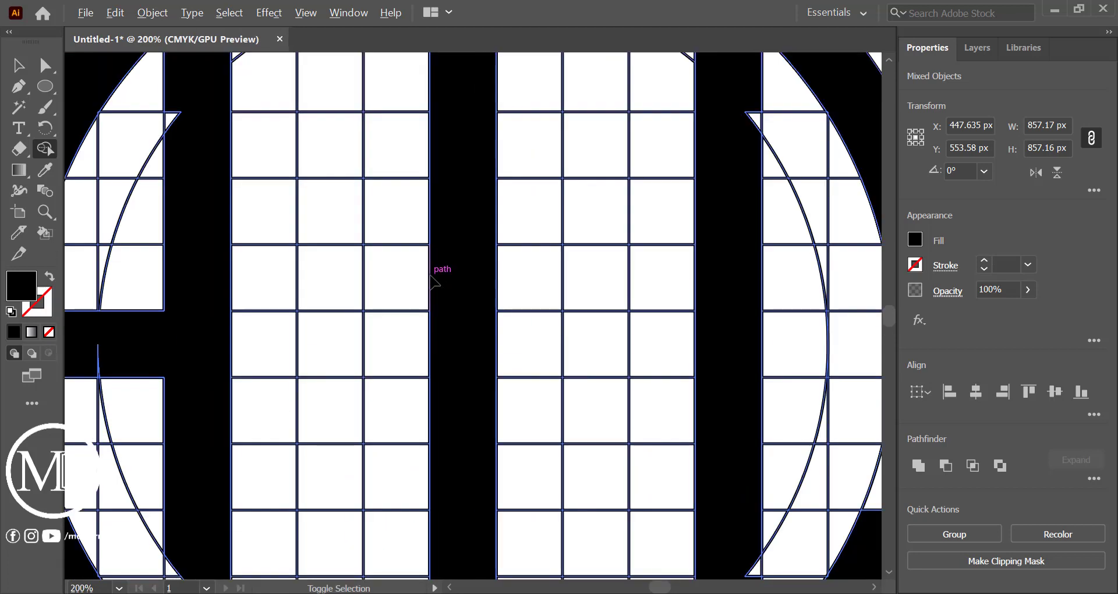
pyautogui.hscroll(-3, 382, 298)
pyautogui.moveTo(381, 299); pyautogui.dragTo(227, 201)
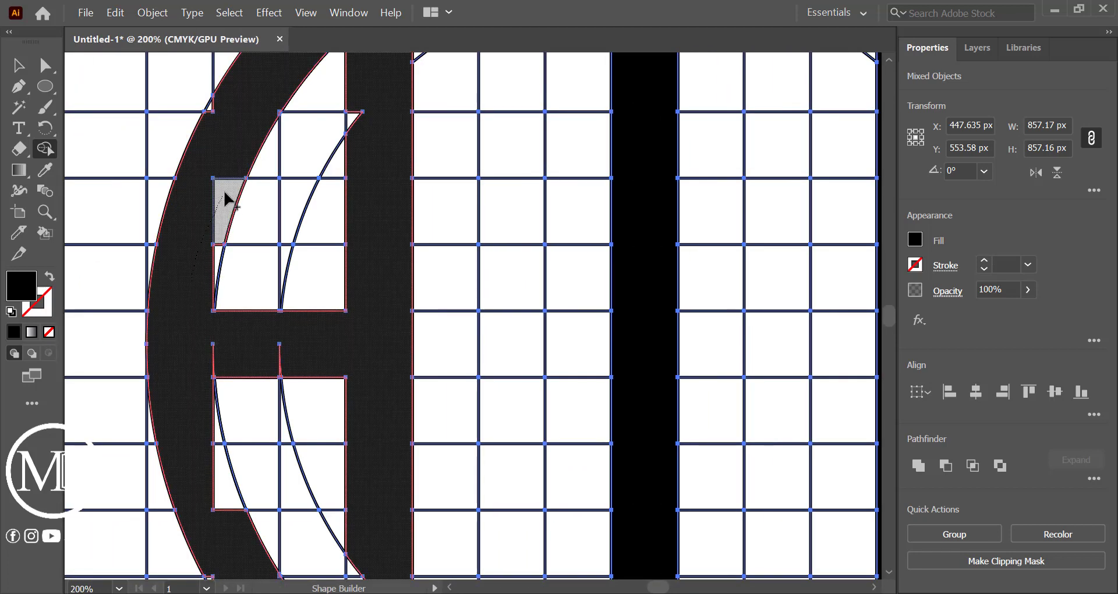
pyautogui.moveTo(240, 147); pyautogui.dragTo(232, 172)
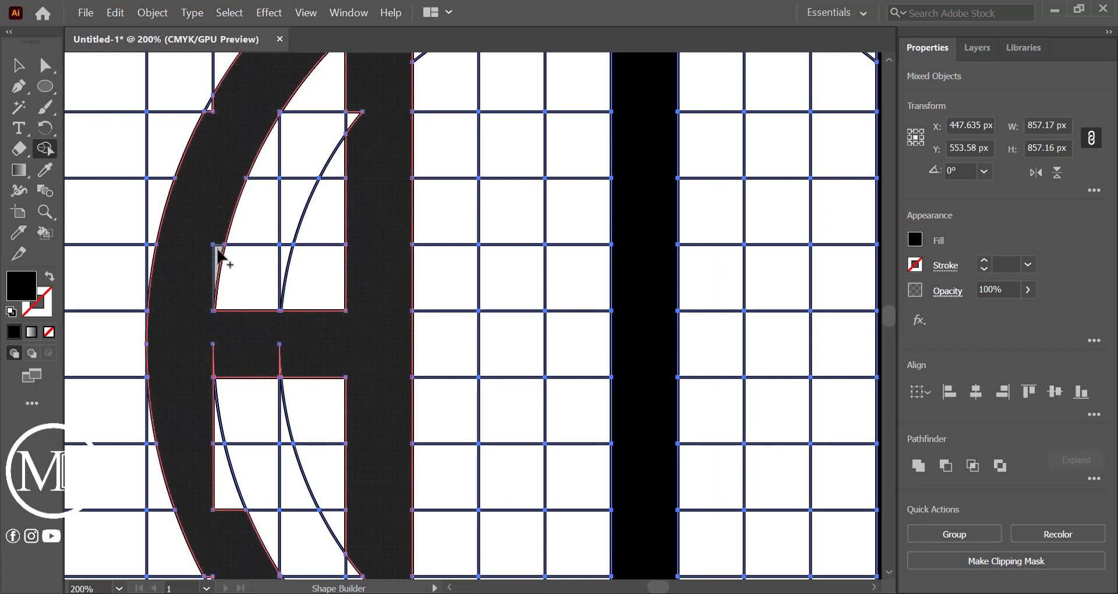
pyautogui.click(218, 255)
pyautogui.moveTo(212, 129)
pyautogui.mouseDown()
pyautogui.moveTo(211, 113)
pyautogui.moveTo(198, 274)
pyautogui.mouseUp()
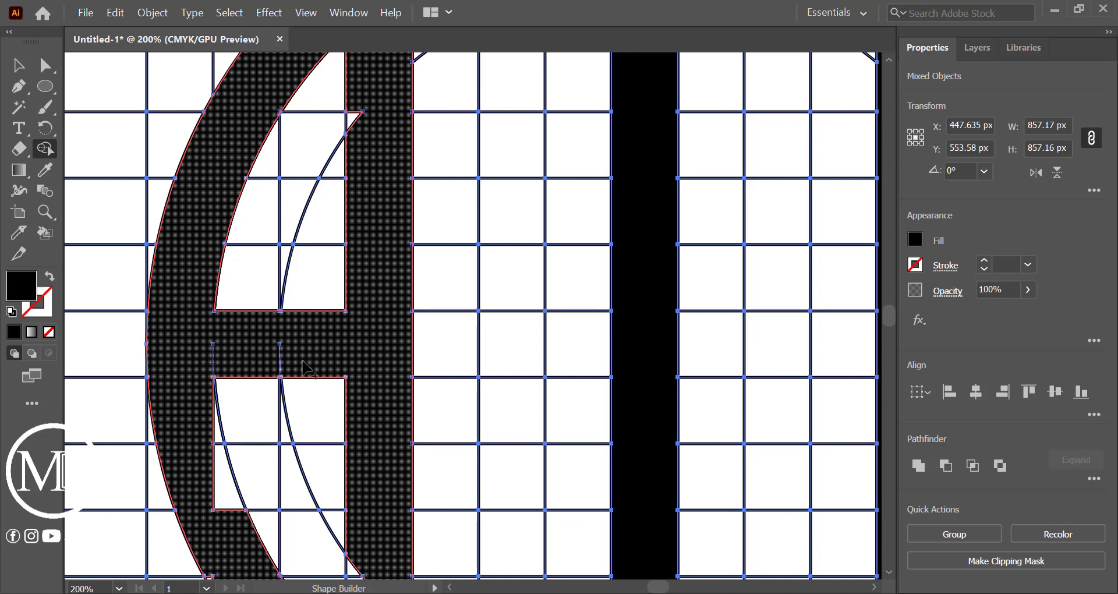
pyautogui.click(303, 369)
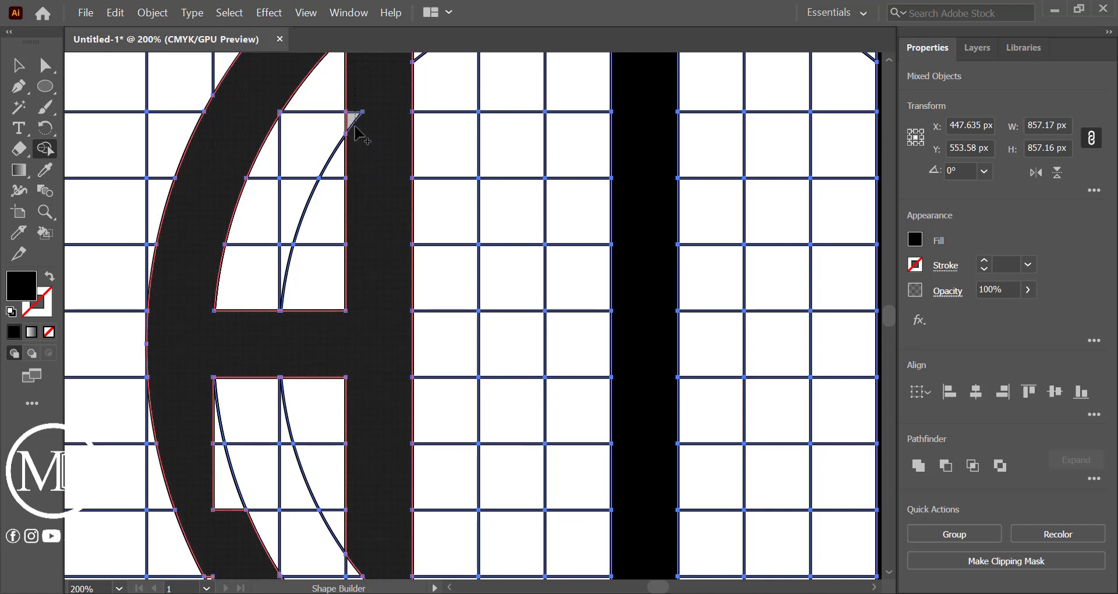
pyautogui.click(355, 119)
pyautogui.scroll(5, 350, 146)
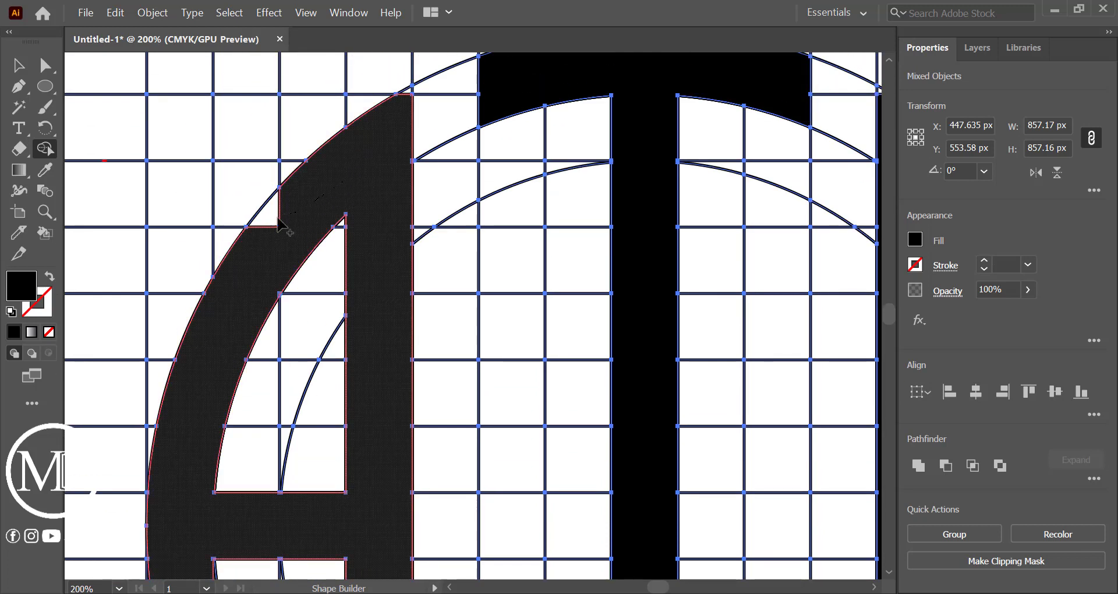
pyautogui.click(265, 215)
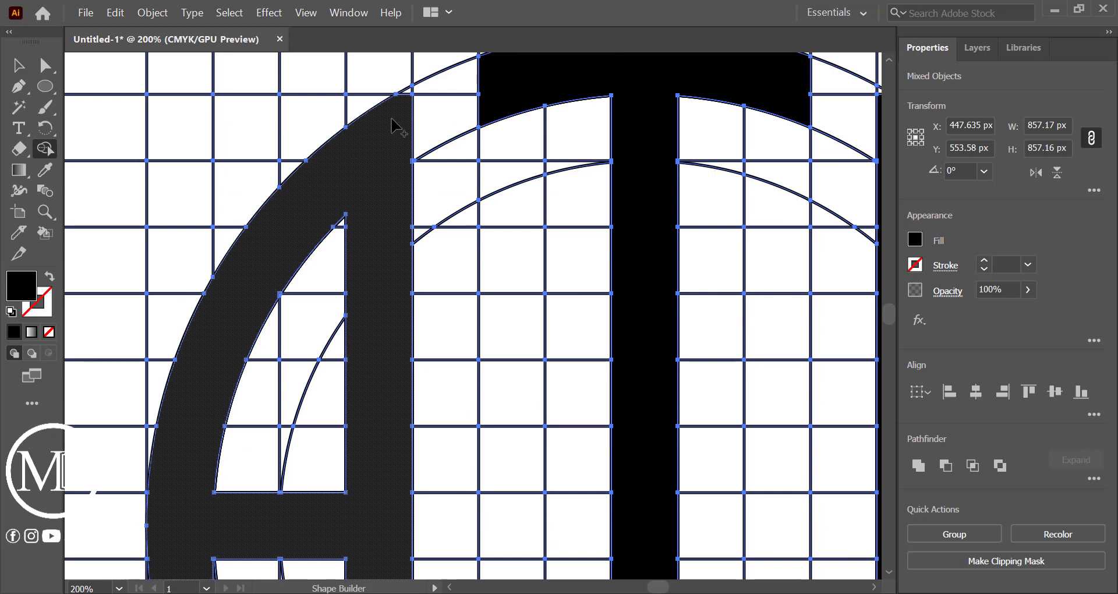
pyautogui.click(409, 93)
# Fill the slivers and notches along the A's left stem and lower-left edge
pyautogui.scroll(-5, 387, 250)
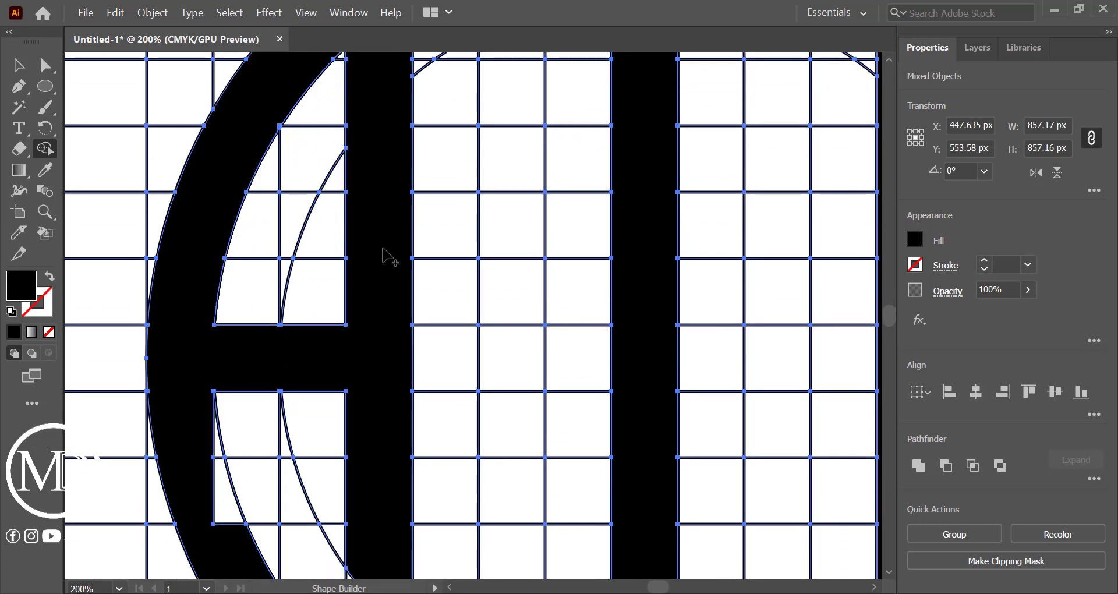
pyautogui.scroll(-3, 387, 250)
pyautogui.moveTo(192, 332); pyautogui.dragTo(242, 469)
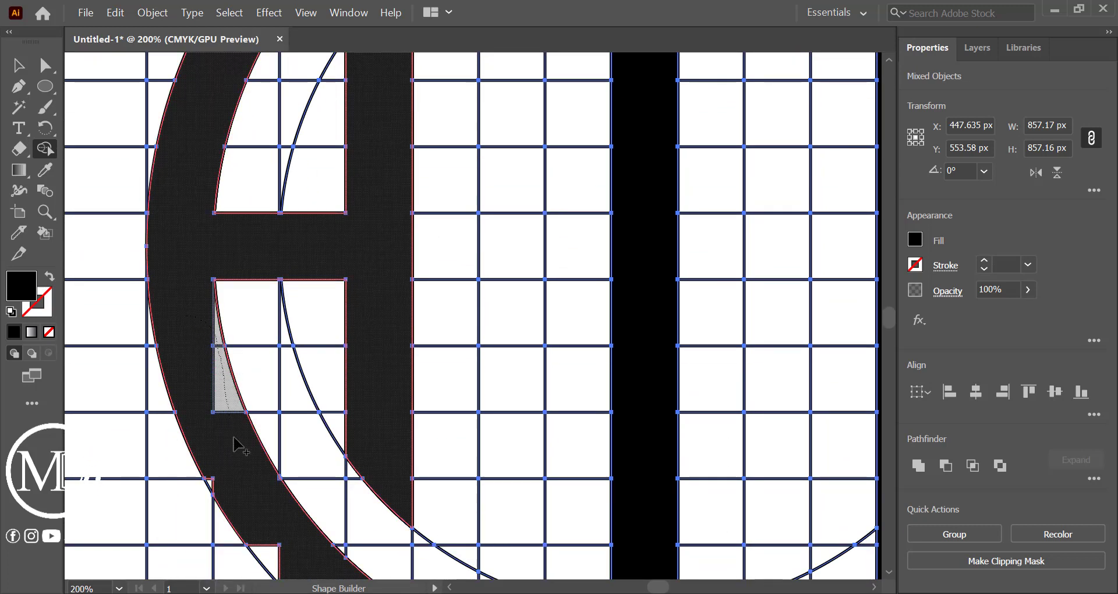
pyautogui.scroll(-1, 237, 468)
pyautogui.scroll(-4, 199, 369)
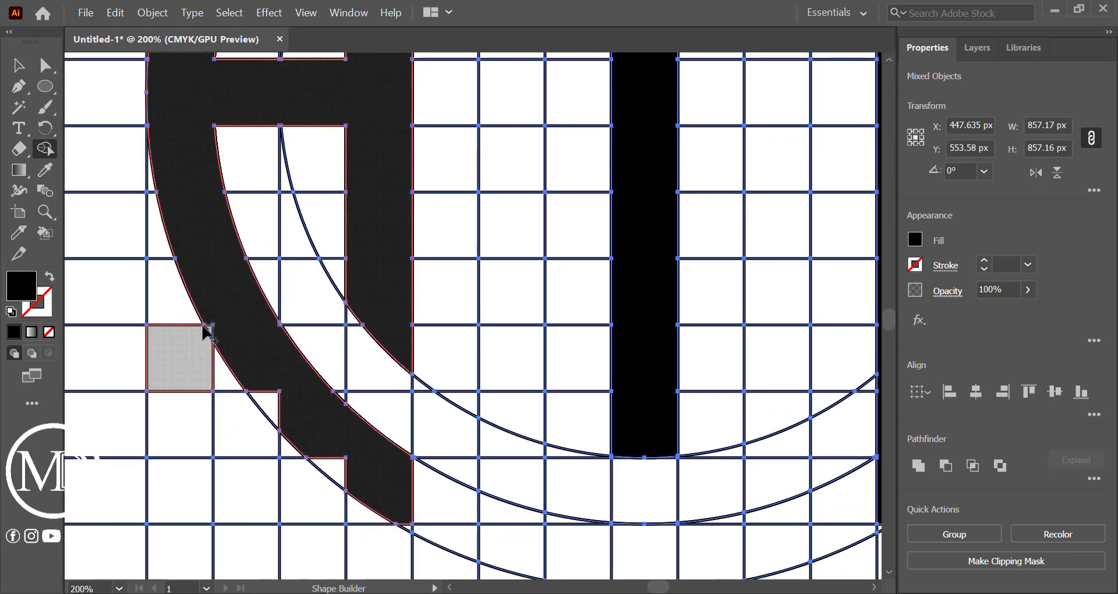
pyautogui.click(221, 325)
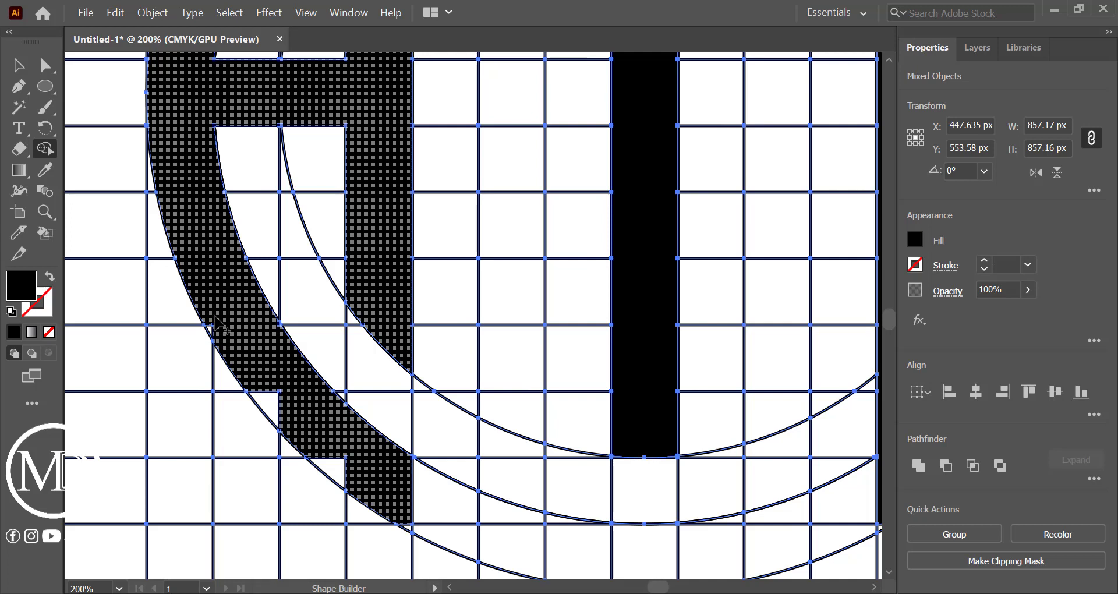
pyautogui.moveTo(249, 374); pyautogui.dragTo(364, 492)
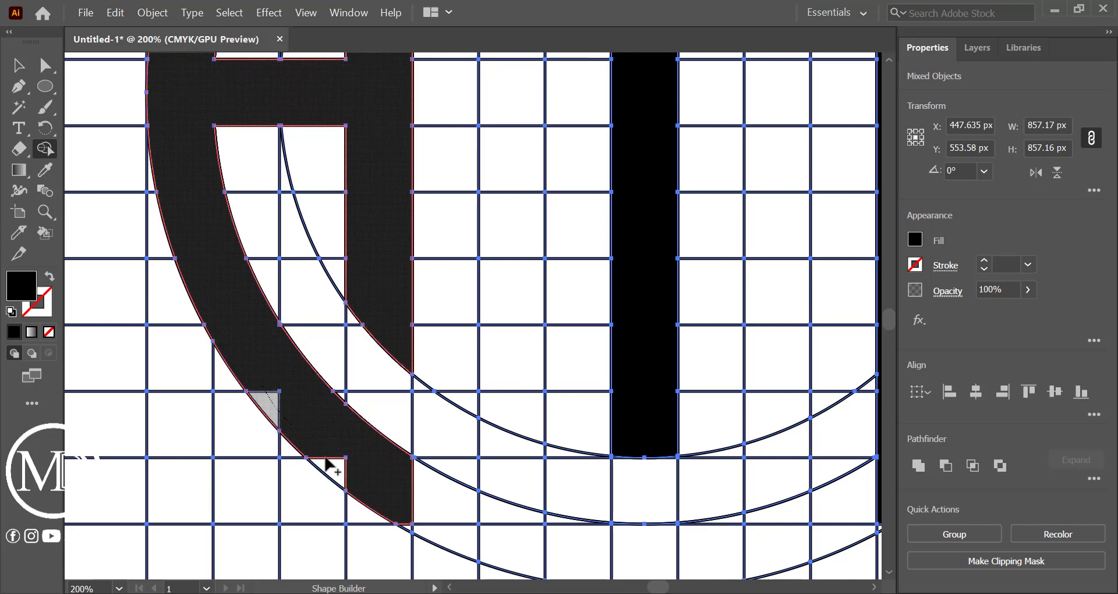
pyautogui.click(411, 527)
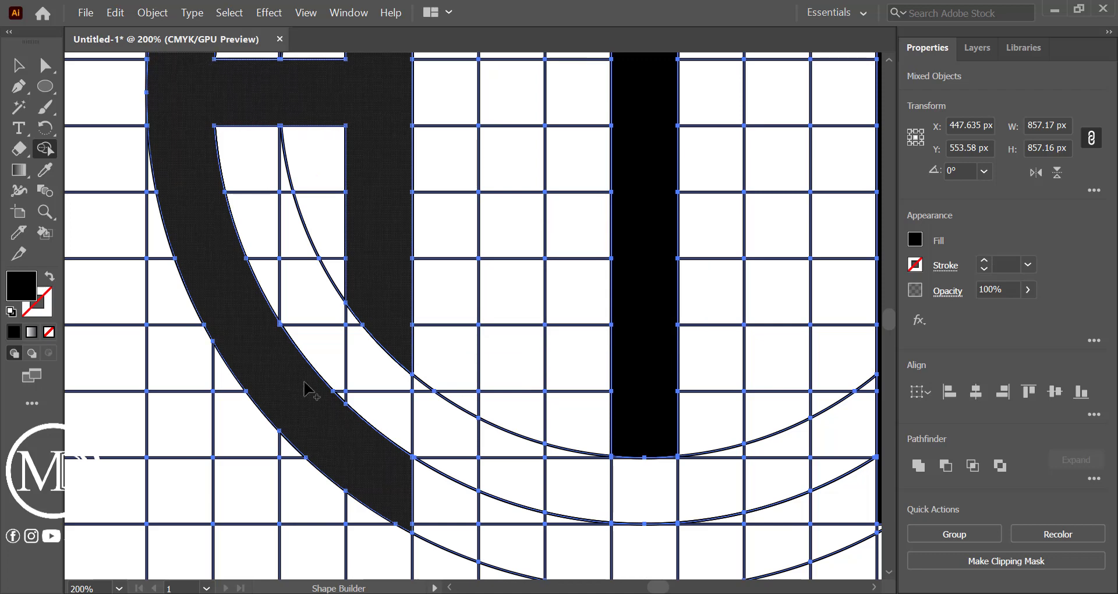
pyautogui.scroll(6, 304, 384)
pyautogui.scroll(2, 304, 385)
pyautogui.scroll(2, 304, 385)
pyautogui.scroll(5, 304, 385)
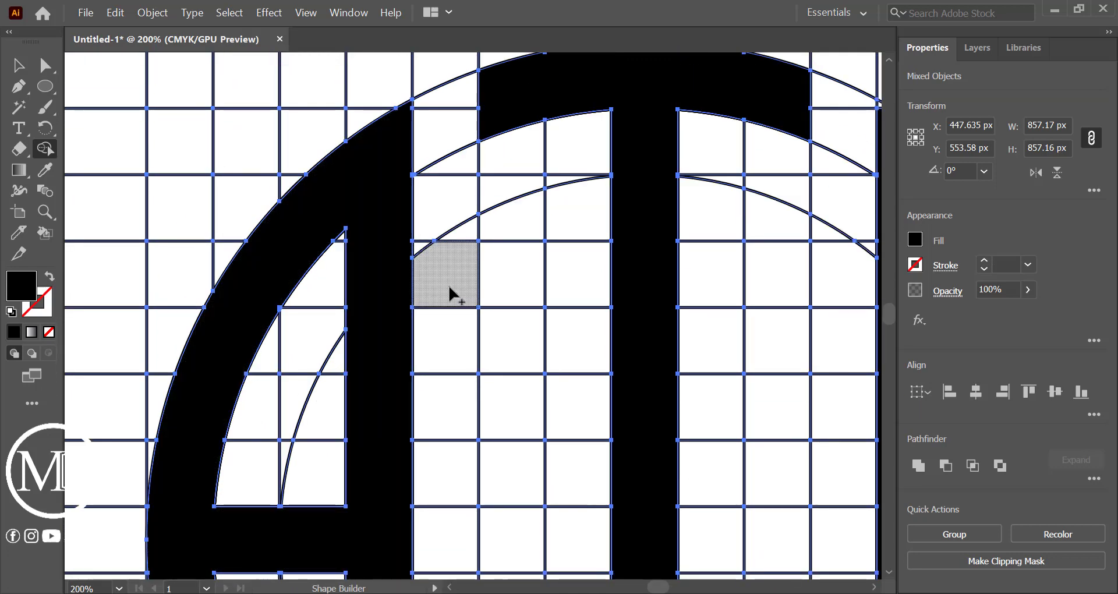
# Merge the notch triangles into the right letter, undoing an unwanted fill below it
pyautogui.scroll(4, 450, 294)
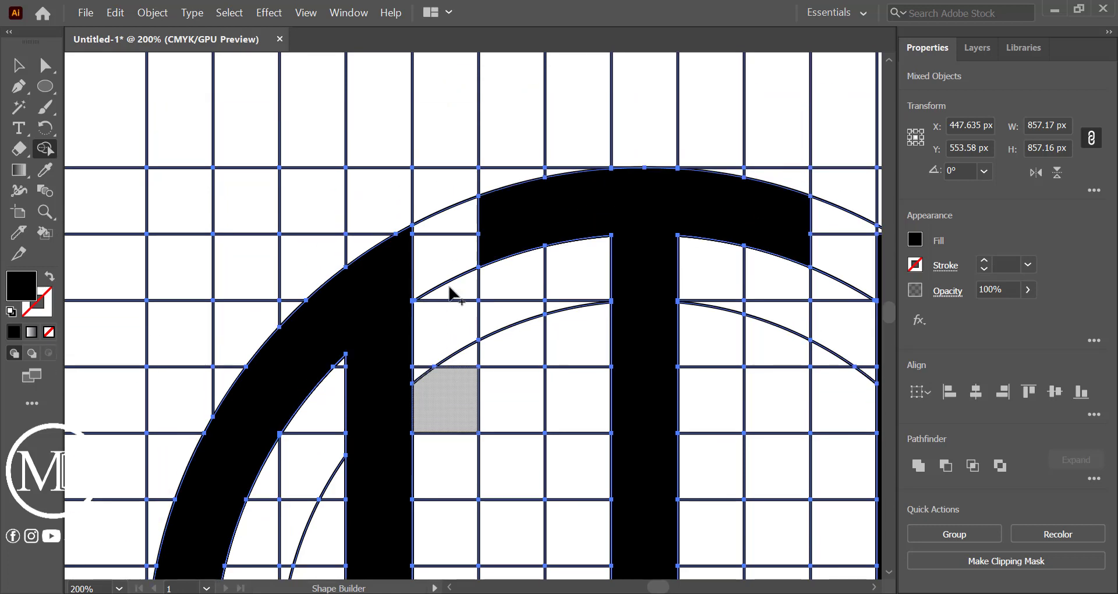
pyautogui.scroll(-5, 696, 367)
pyautogui.scroll(-6, 695, 366)
pyautogui.scroll(-3, 694, 359)
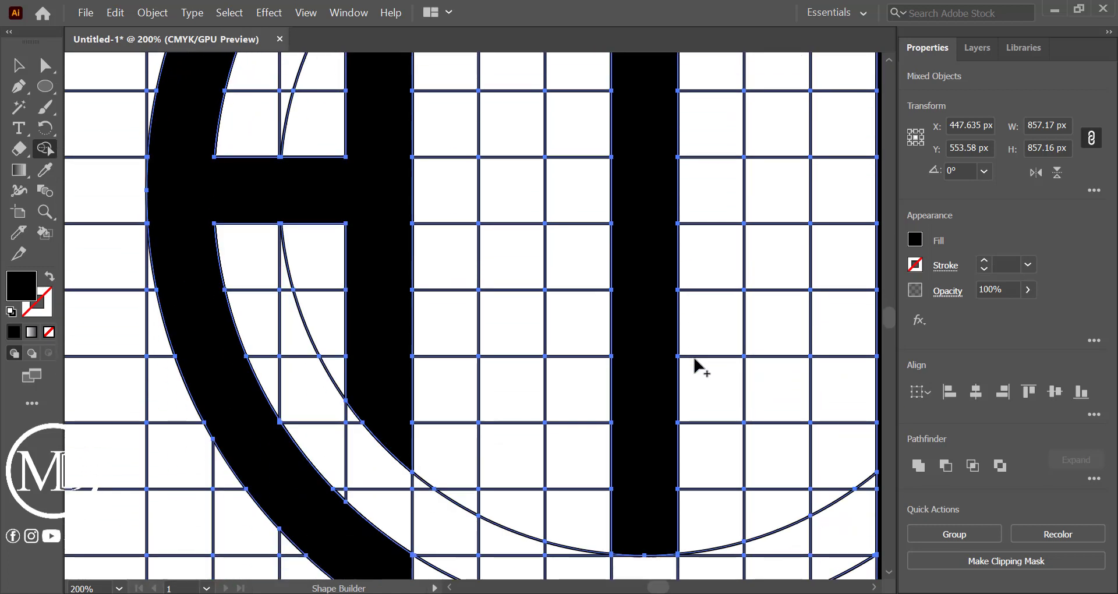
pyautogui.scroll(-3, 694, 359)
pyautogui.scroll(-1, 694, 359)
pyautogui.hscroll(1, 694, 359)
pyautogui.hscroll(3, 696, 361)
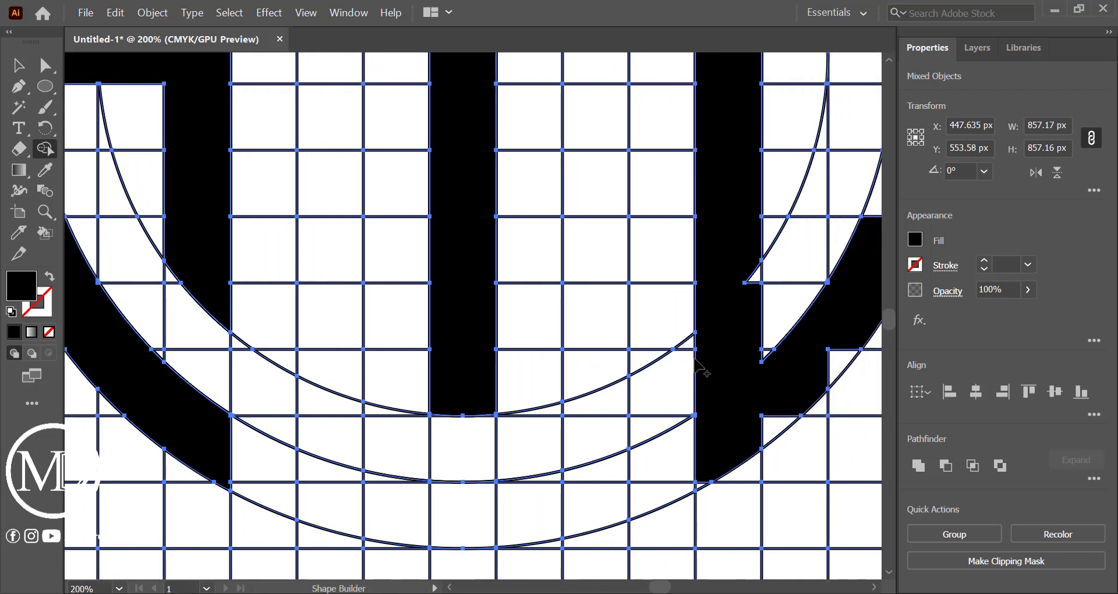
pyautogui.hscroll(3, 695, 373)
pyautogui.moveTo(630, 444); pyautogui.dragTo(787, 294)
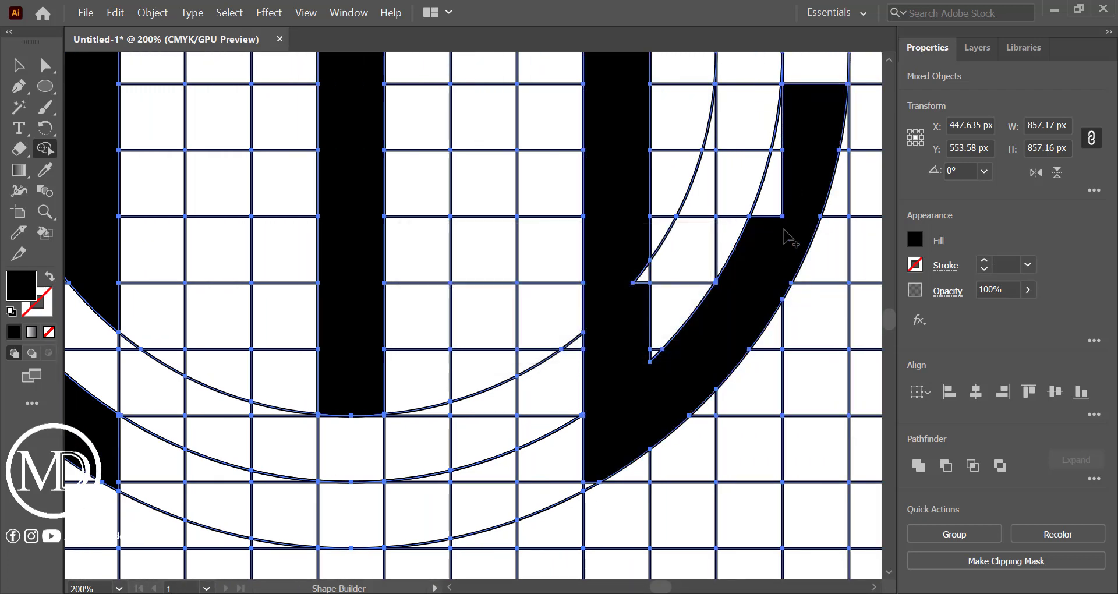
pyautogui.moveTo(783, 152); pyautogui.dragTo(757, 273)
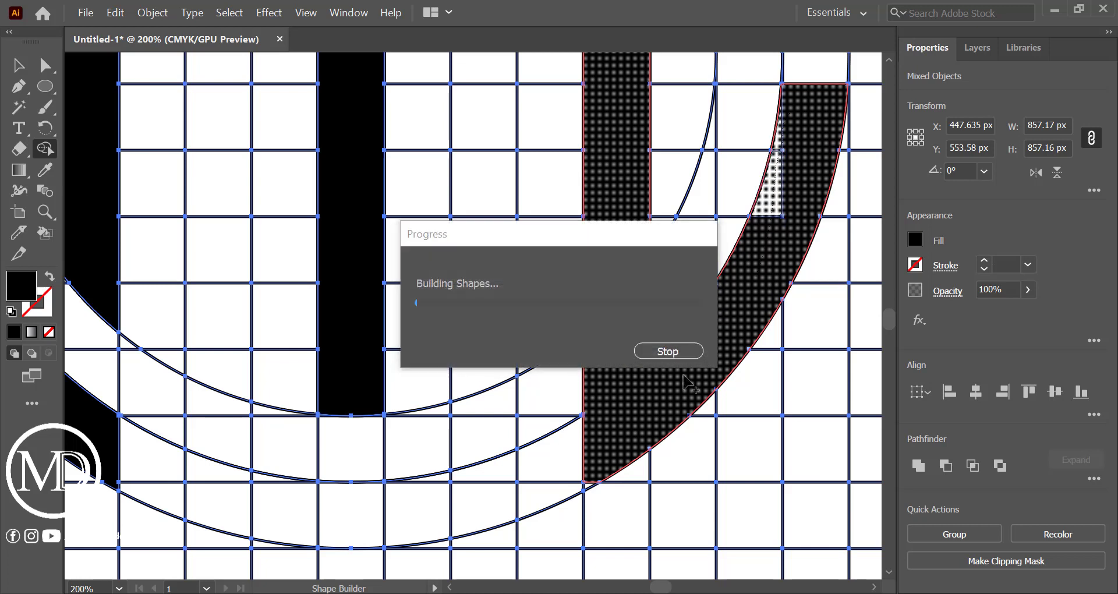
pyautogui.click(641, 273)
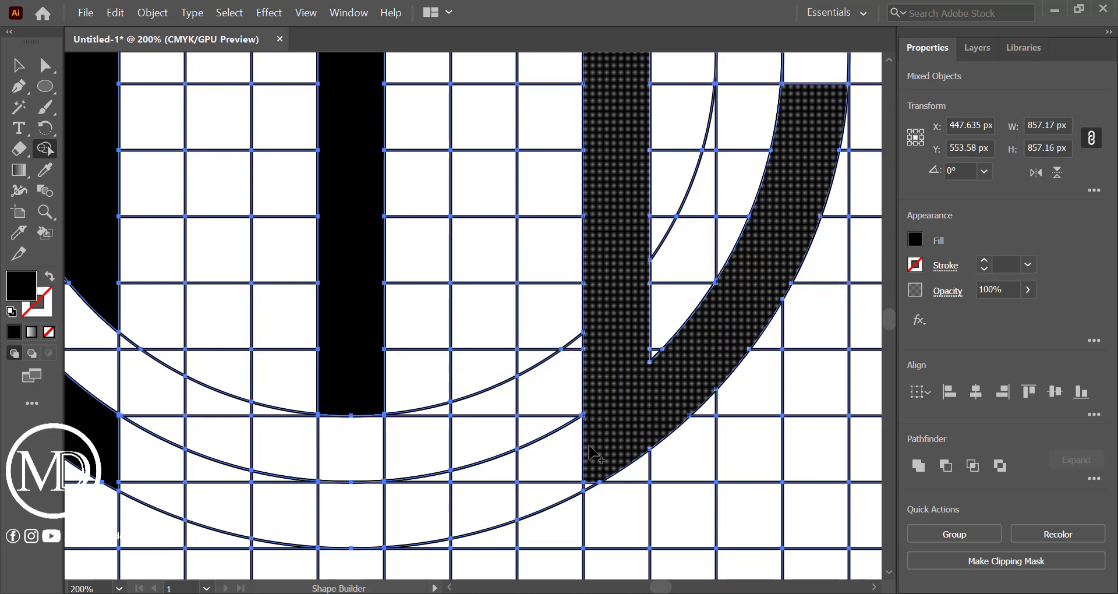
pyautogui.click(589, 492)
pyautogui.hotkey('ctrl', 'z')
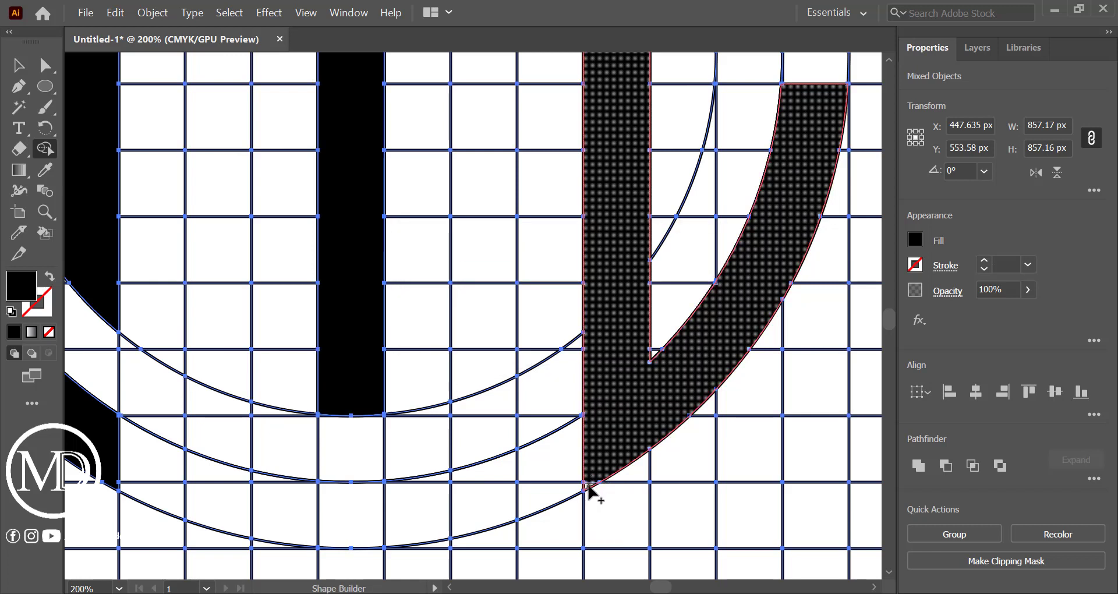
# Fill the small white wedge and merge the curved stroke into a solid black C
pyautogui.scroll(5, 658, 399)
pyautogui.scroll(5, 658, 399)
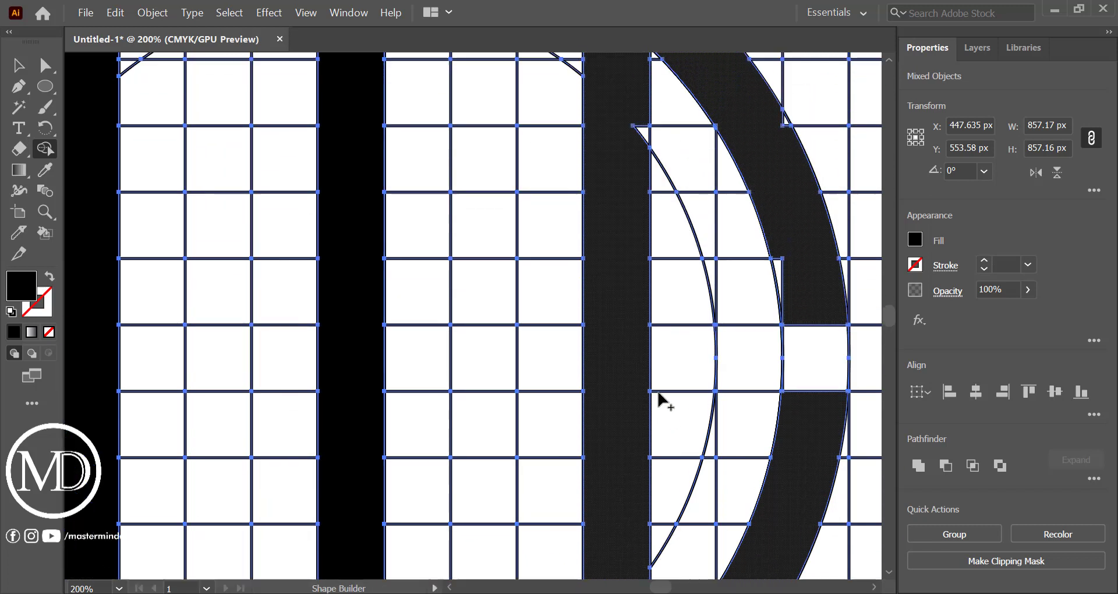
pyautogui.scroll(5, 656, 393)
pyautogui.scroll(5, 656, 388)
pyautogui.click(637, 259)
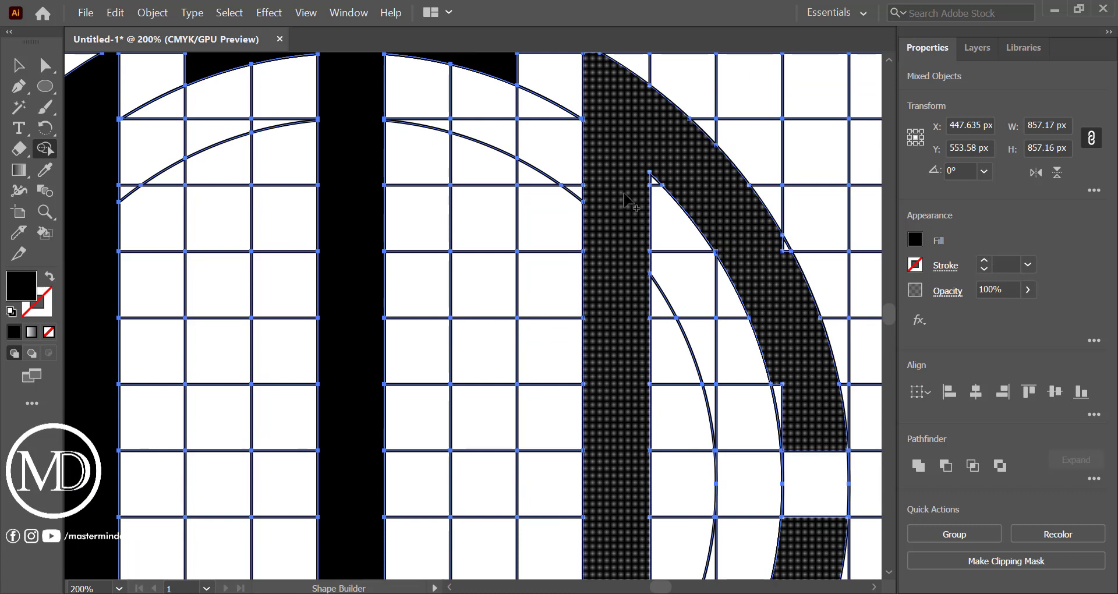
pyautogui.scroll(5, 618, 103)
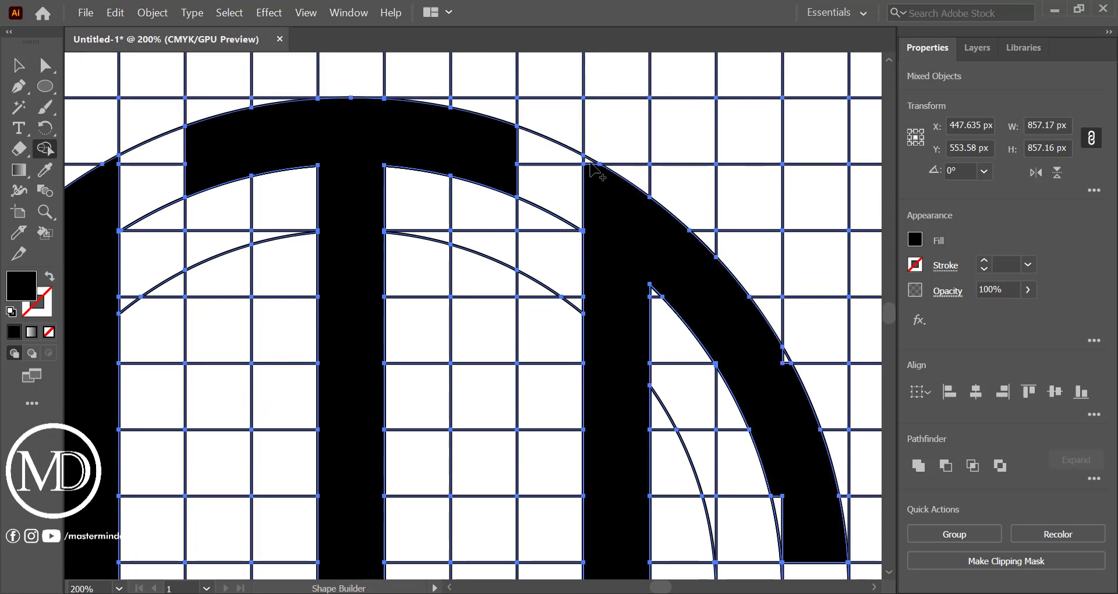
pyautogui.click(747, 302)
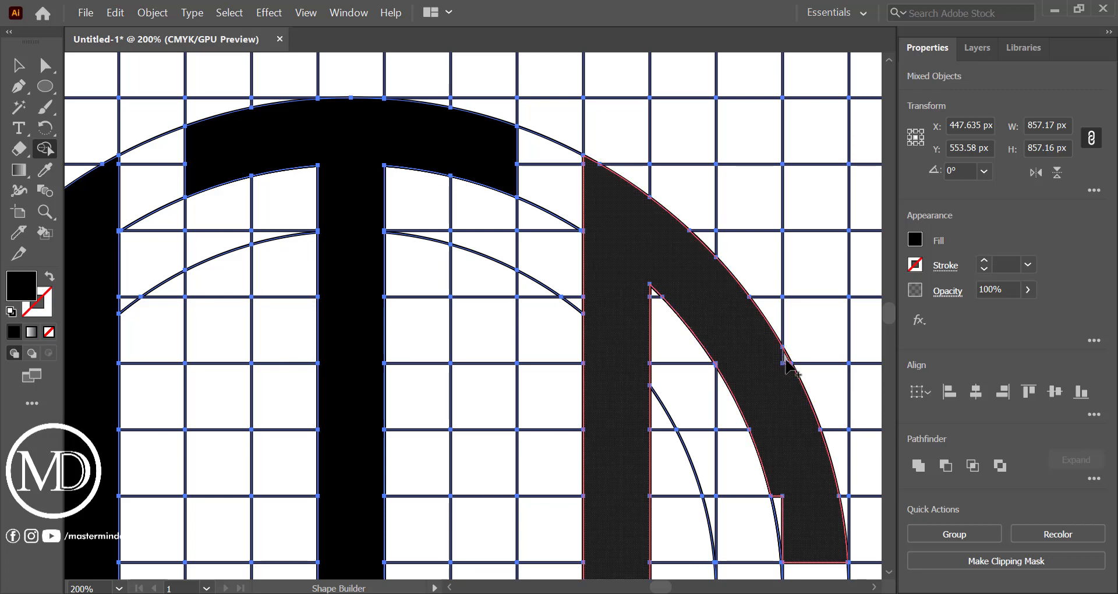
pyautogui.click(779, 485)
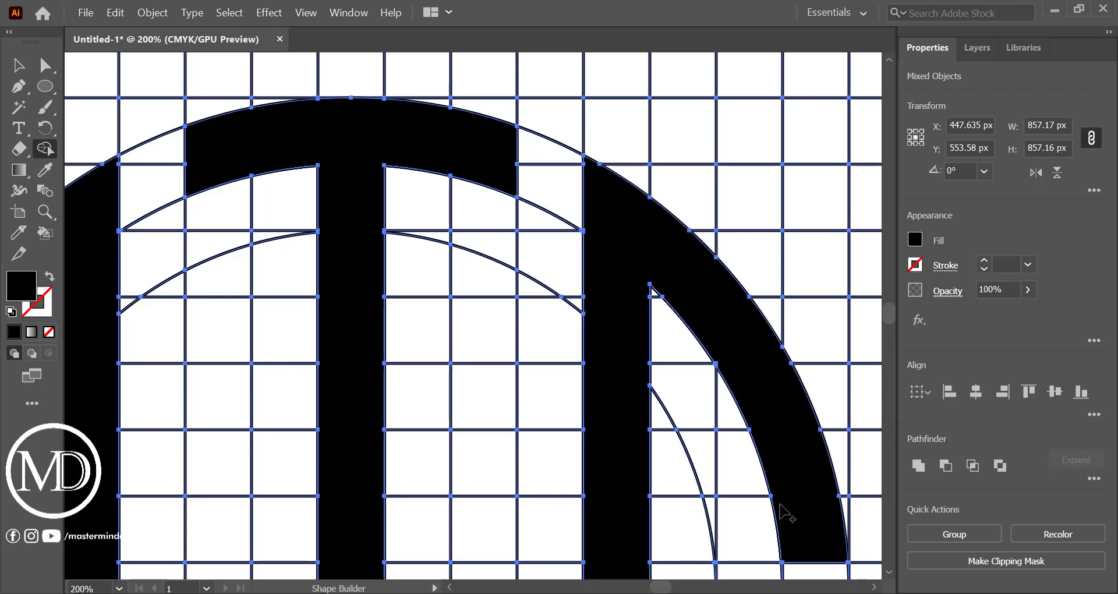
pyautogui.scroll(-3, 779, 416)
pyautogui.scroll(-2, 779, 416)
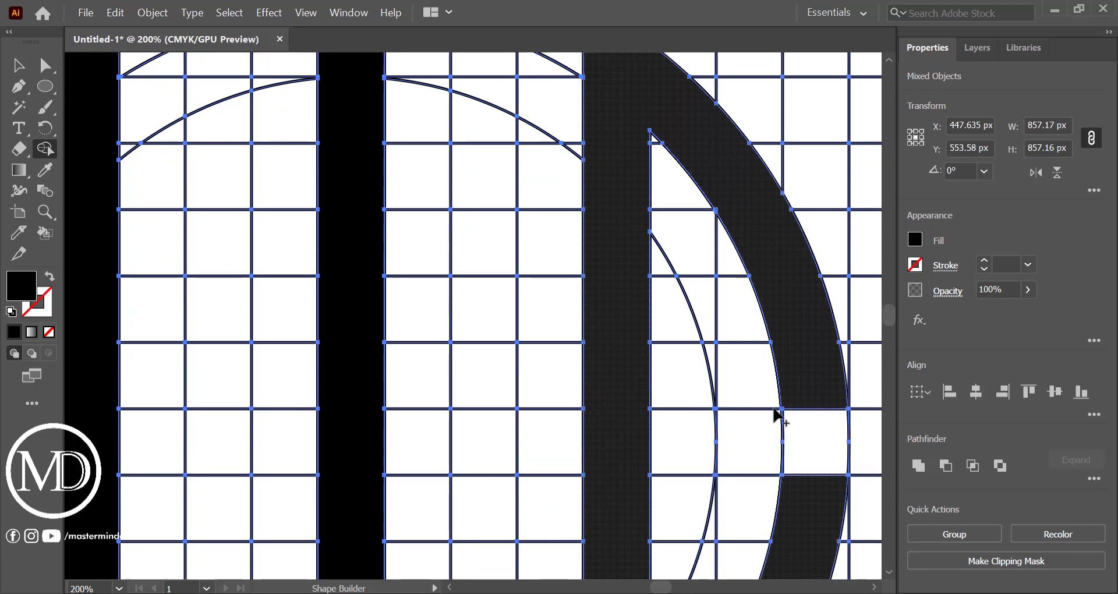
pyautogui.scroll(-2, 779, 416)
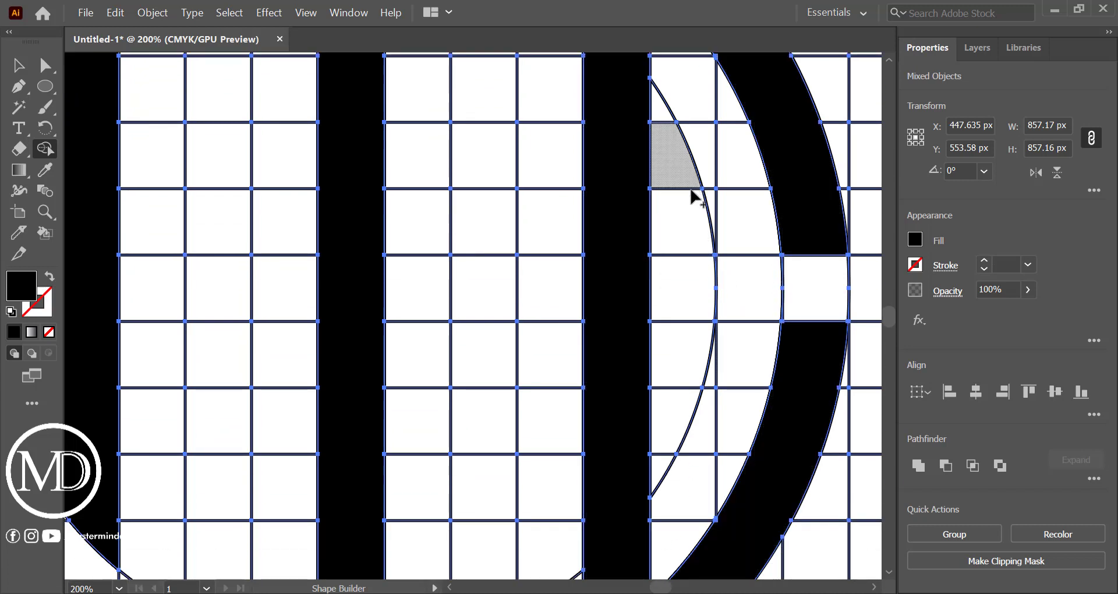
pyautogui.scroll(-3, 709, 324)
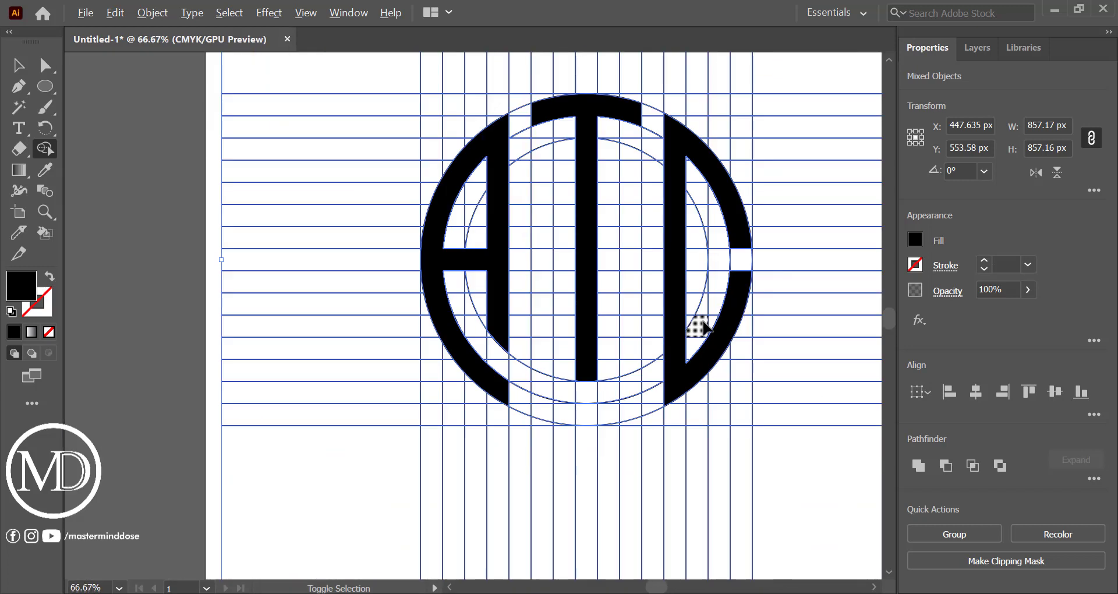
# Move the A, T and C letters to the pasteboard and delete the leftover grid and circles
pyautogui.keyDown('alt'); pyautogui.scroll(-3, 705, 329); pyautogui.keyUp('alt')
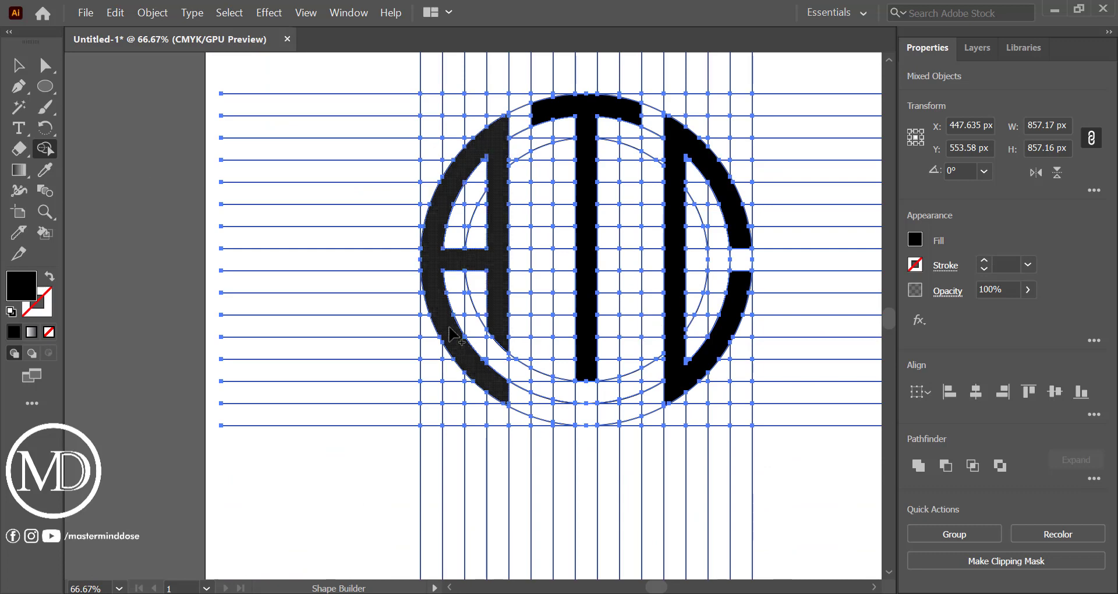
pyautogui.click(21, 66)
pyautogui.click(107, 145)
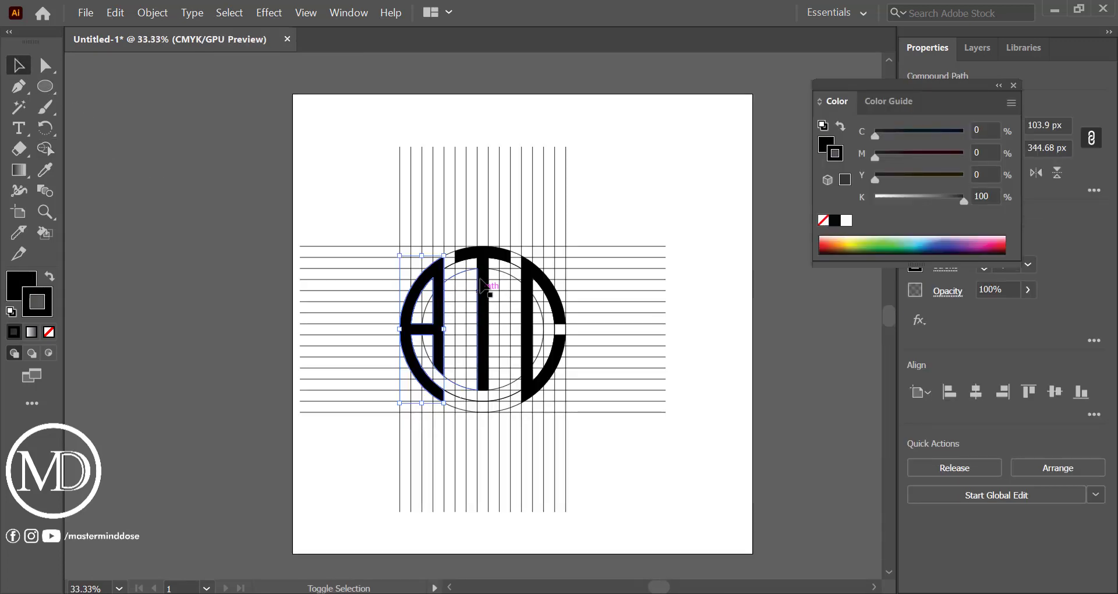
pyautogui.keyDown('shift'); pyautogui.click(485, 260); pyautogui.keyUp('shift')
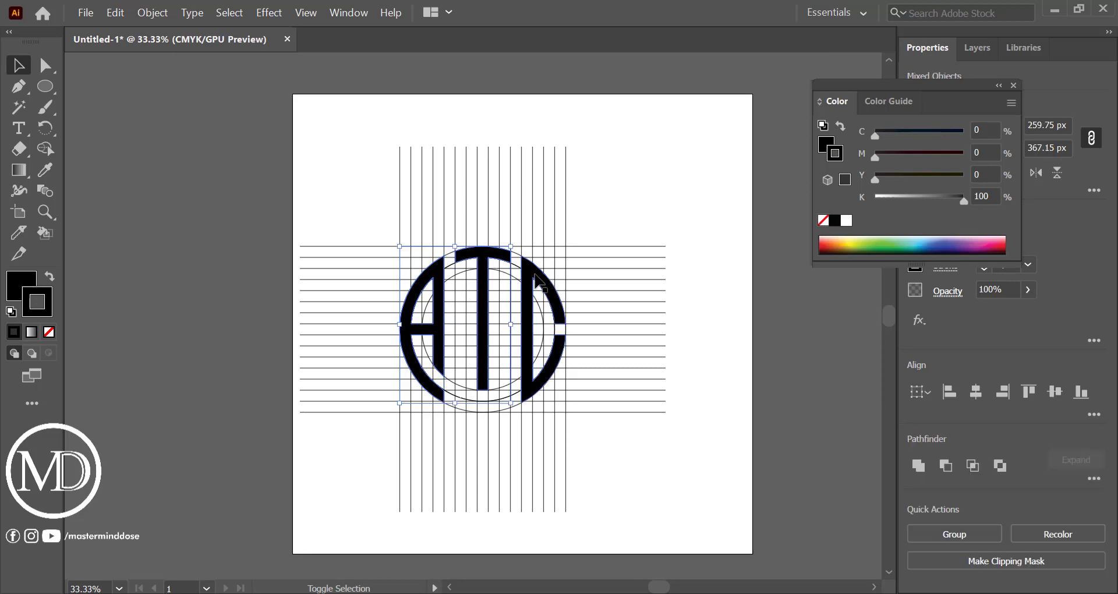
pyautogui.keyDown('shift'); pyautogui.click(537, 276); pyautogui.keyUp('shift')
pyautogui.moveTo(538, 275); pyautogui.dragTo(230, 235)
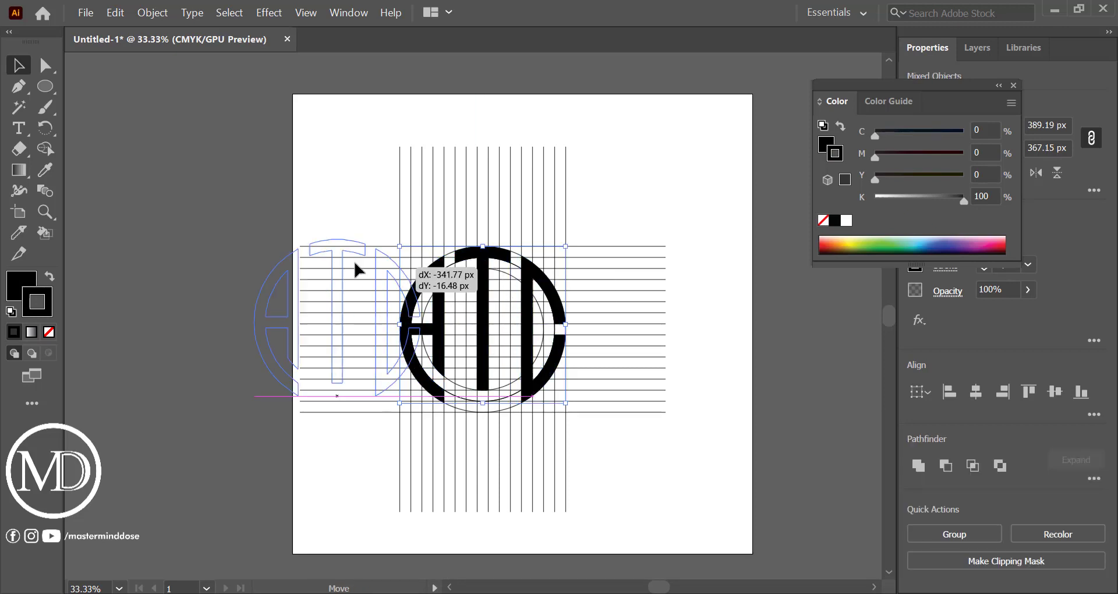
pyautogui.moveTo(324, 153); pyautogui.dragTo(585, 411)
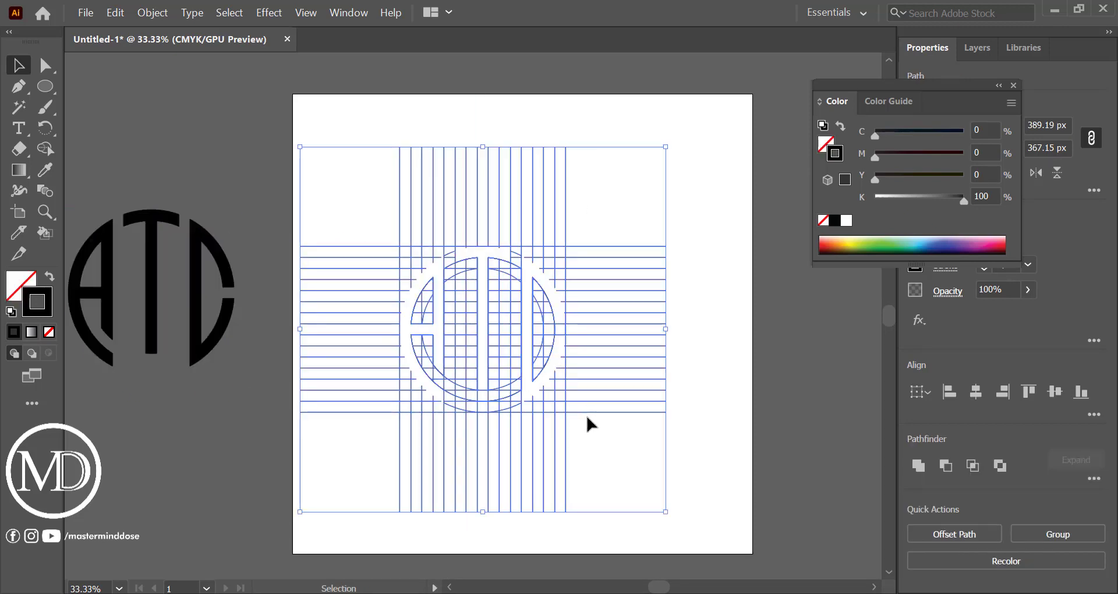
pyautogui.press('Delete')
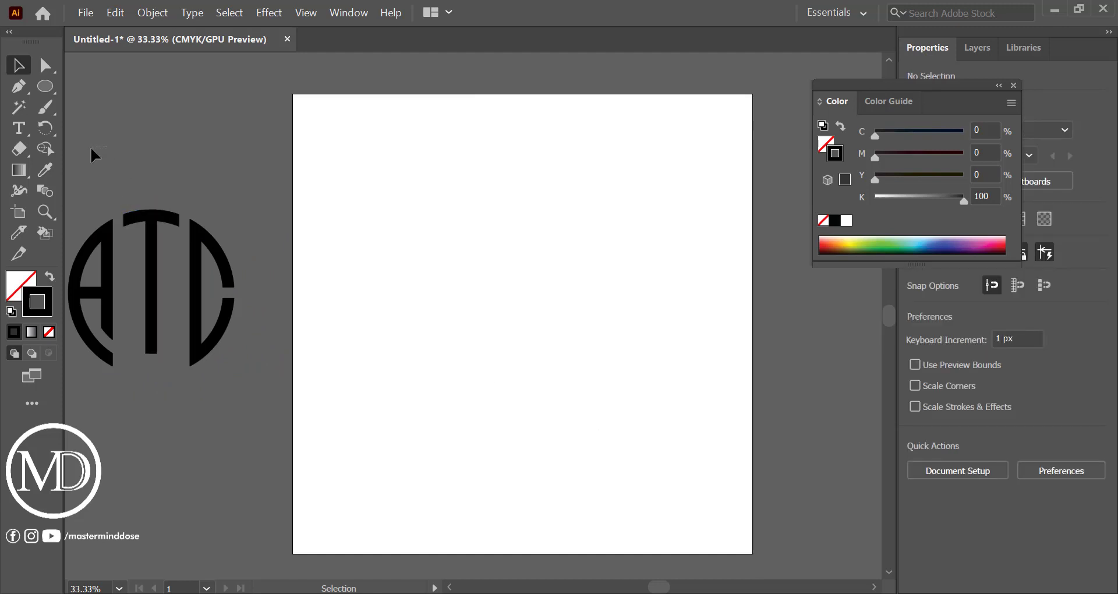
# Move the monogram back onto the artboard and enlarge it to about 564.7 × 532.7 px
pyautogui.moveTo(242, 387)
pyautogui.mouseDown()
pyautogui.moveTo(105, 327)
pyautogui.moveTo(524, 318)
pyautogui.mouseUp()
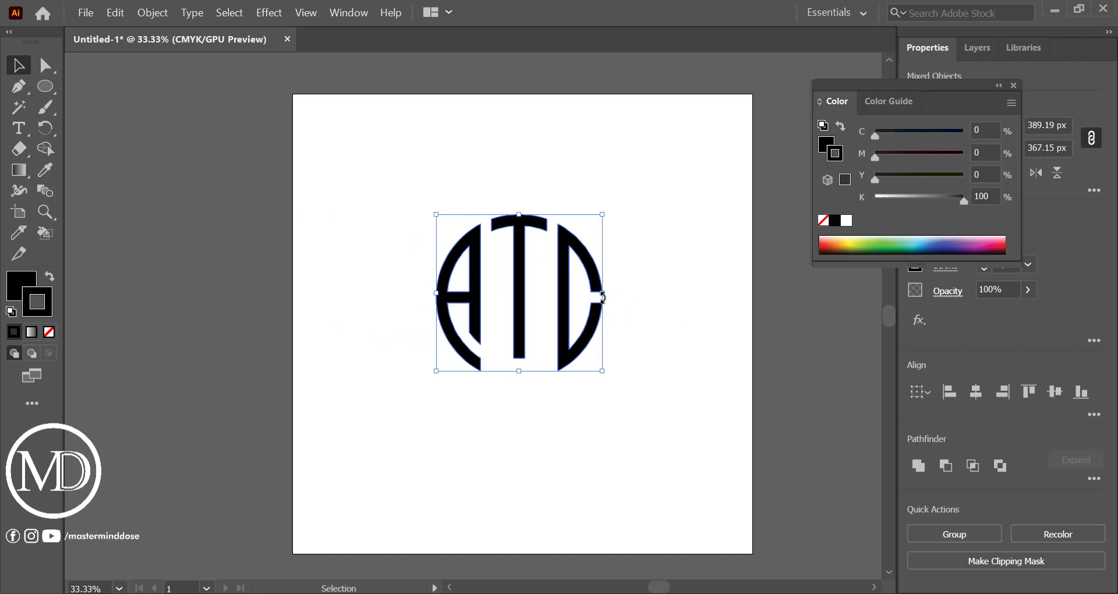
pyautogui.moveTo(602, 294); pyautogui.dragTo(644, 314)
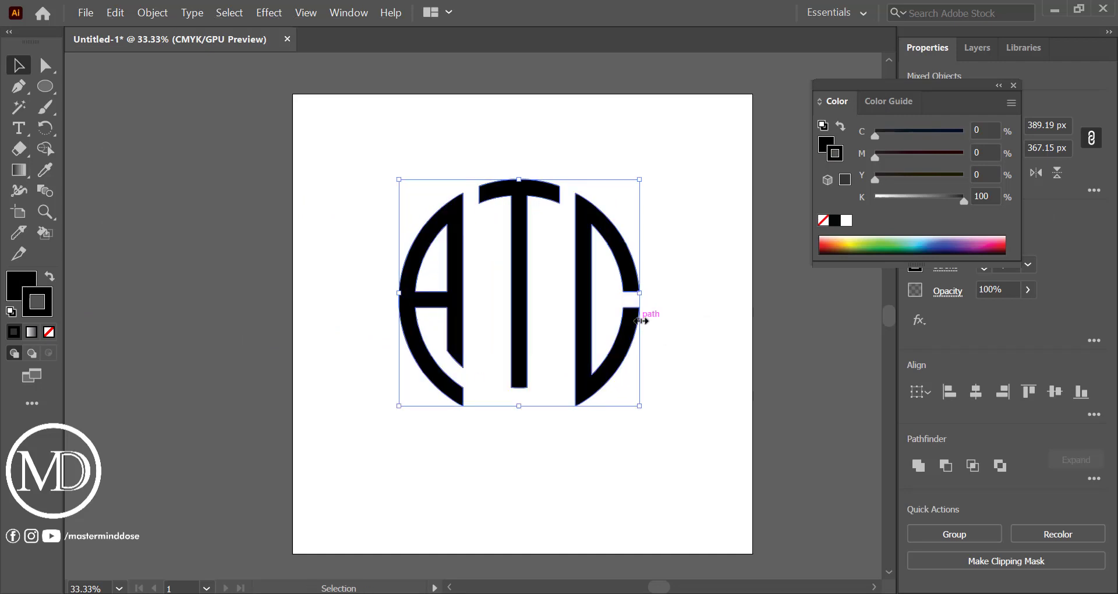
pyautogui.click(680, 370)
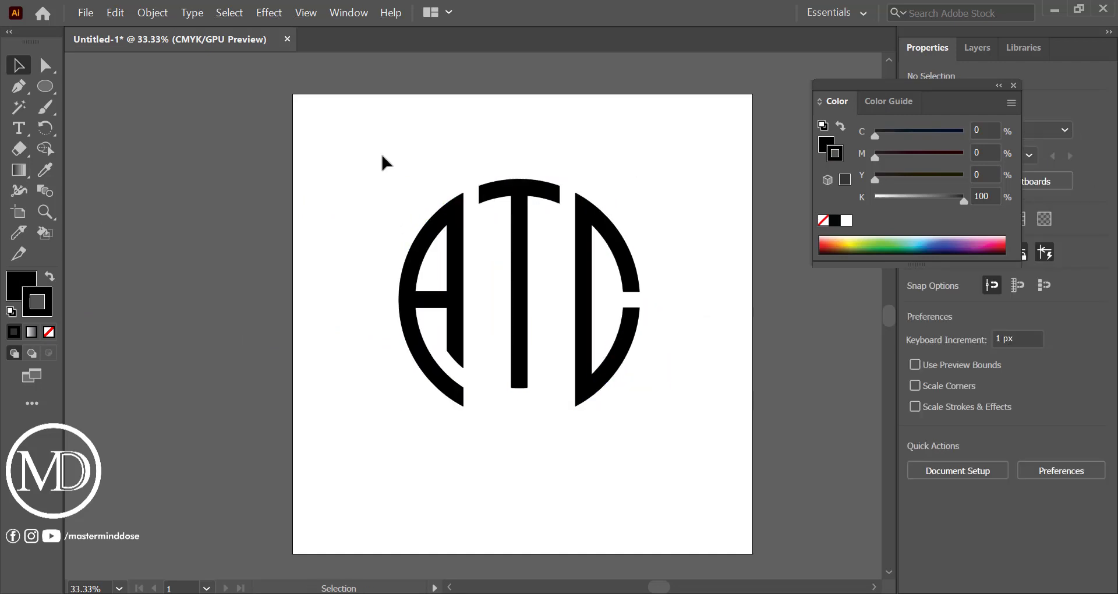
# Give all three letters a 5 pt stroke
pyautogui.moveTo(382, 162); pyautogui.dragTo(680, 389)
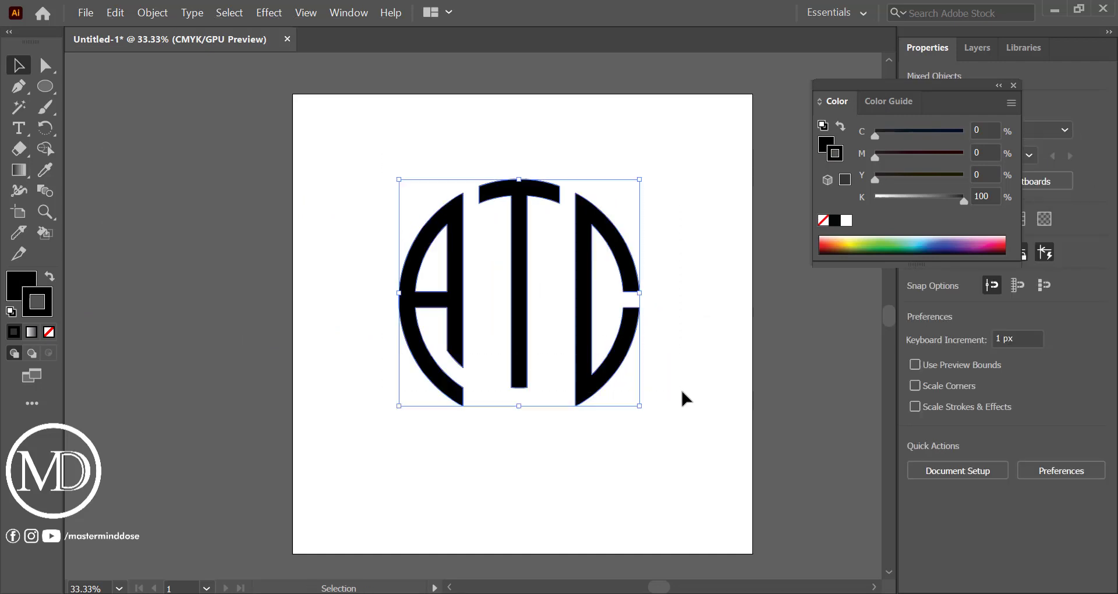
pyautogui.click(1014, 85)
pyautogui.click(1028, 265)
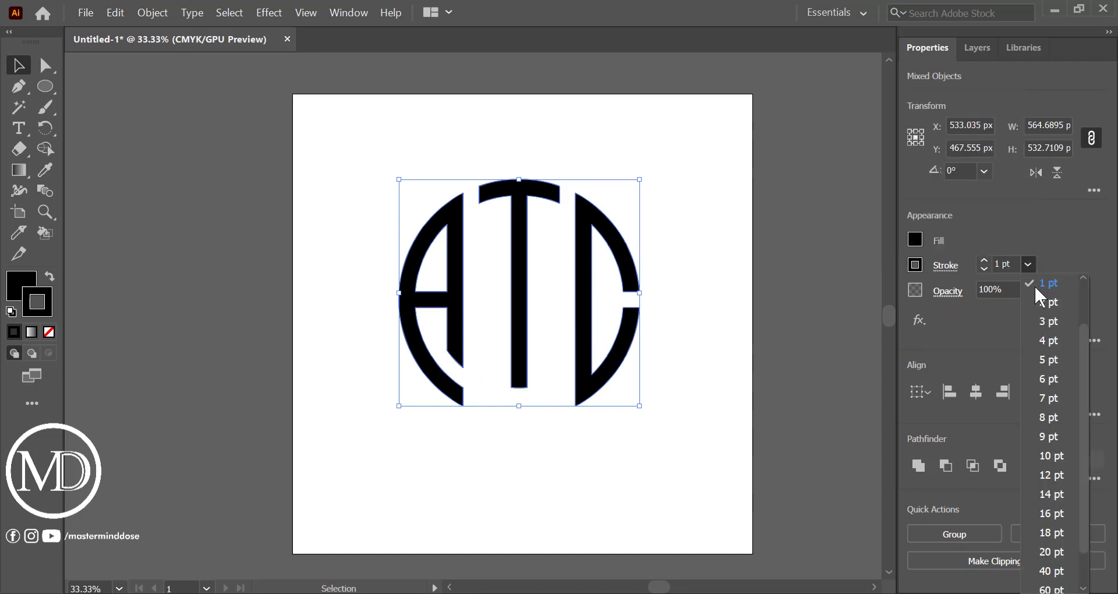
pyautogui.click(1050, 352)
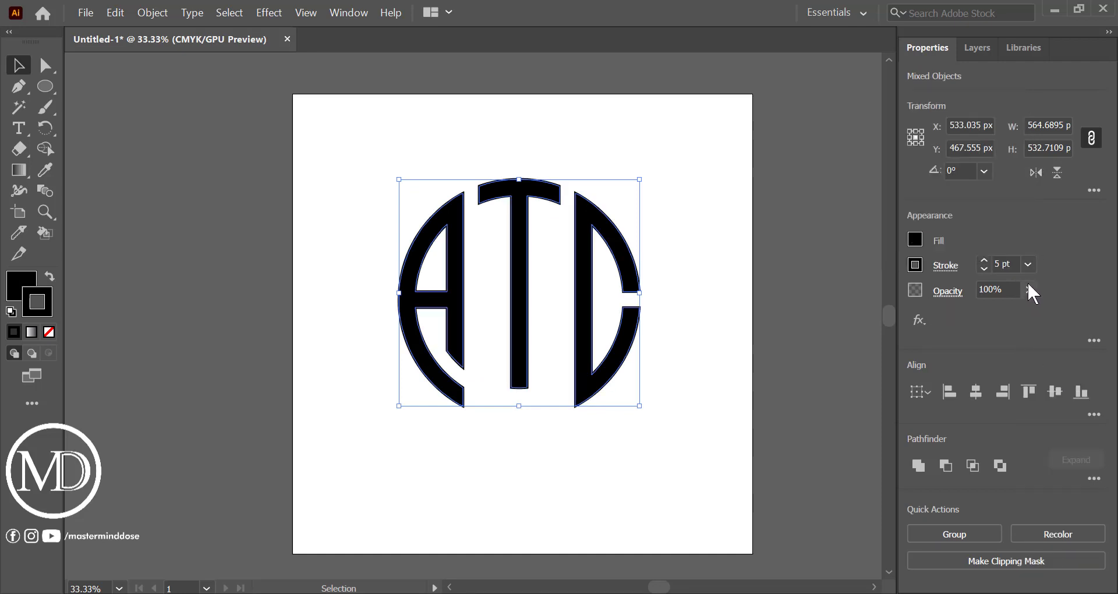
# Raise the letters' stroke weight to 24 pt and reselect all logo shapes
pyautogui.scroll(4, 1012, 259)
pyautogui.scroll(3, 1012, 259)
pyautogui.scroll(4, 1012, 259)
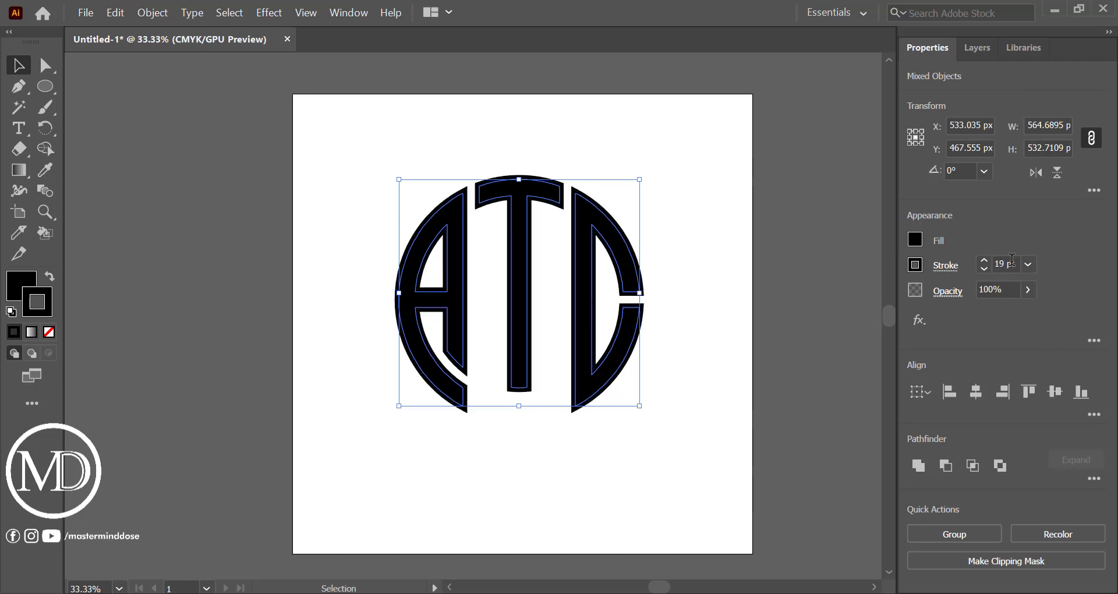
pyautogui.scroll(3, 1012, 259)
pyautogui.scroll(3, 1012, 260)
pyautogui.scroll(2, 1012, 259)
pyautogui.scroll(3, 1012, 260)
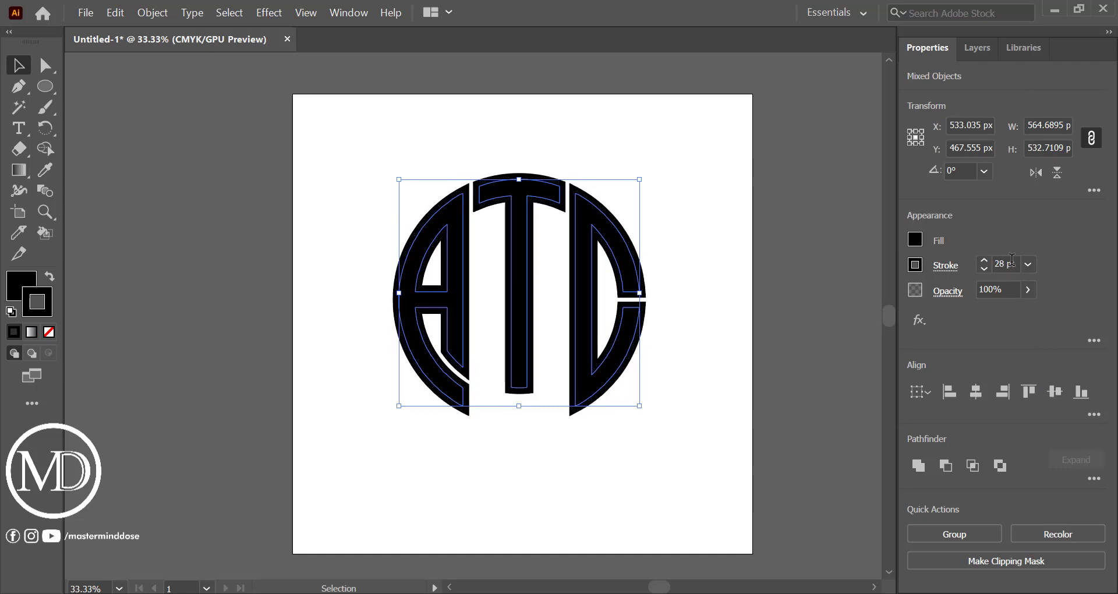
pyautogui.scroll(3, 1012, 259)
pyautogui.click(701, 394)
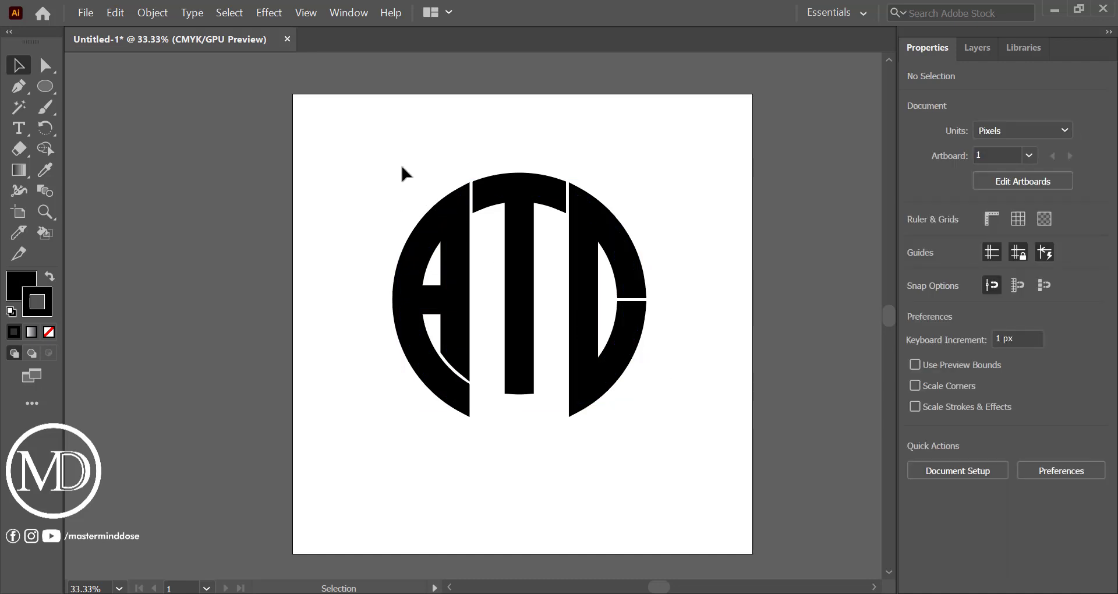
pyautogui.moveTo(402, 167); pyautogui.dragTo(686, 403)
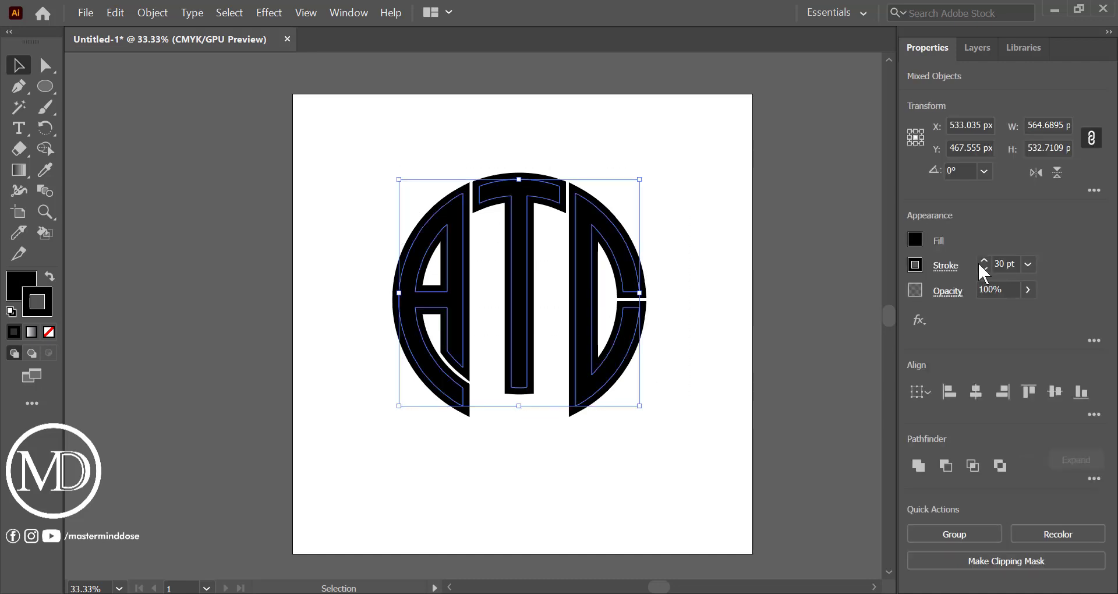
# Expand the strokes into filled shapes and apply Pathfinder Divide to the logo
pyautogui.scroll(-1, 1001, 264)
pyautogui.scroll(-1, 1001, 264)
pyautogui.scroll(-1, 1001, 264)
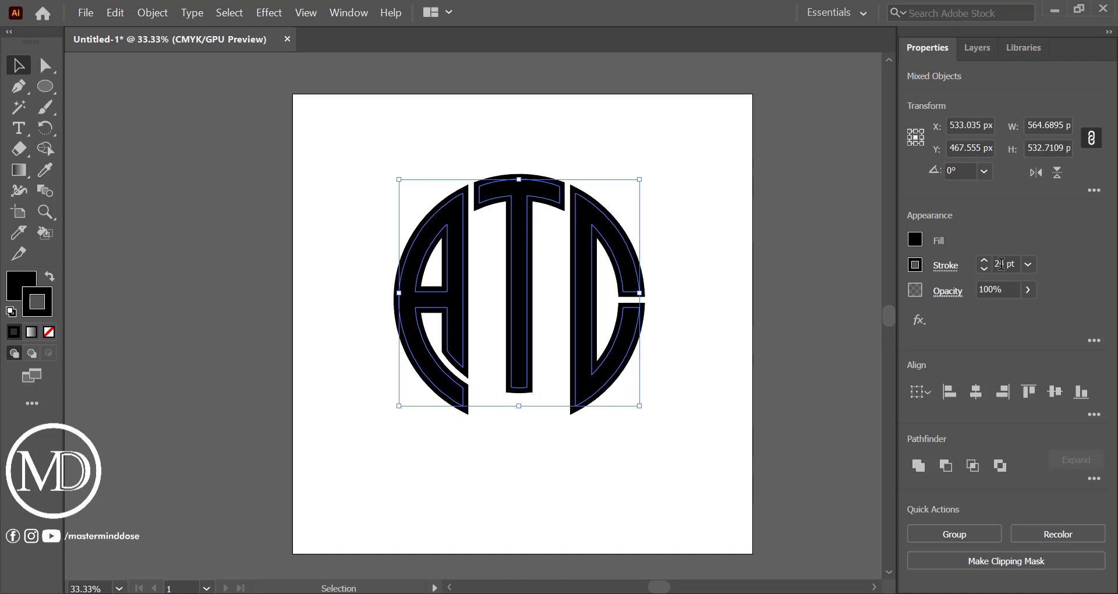
pyautogui.click(153, 12)
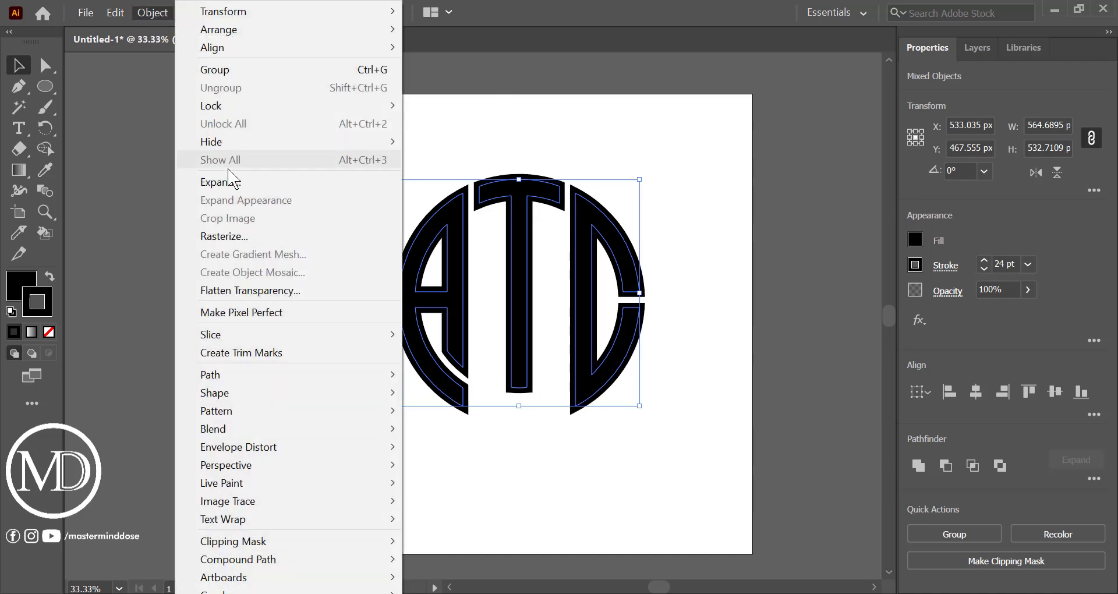
pyautogui.click(230, 179)
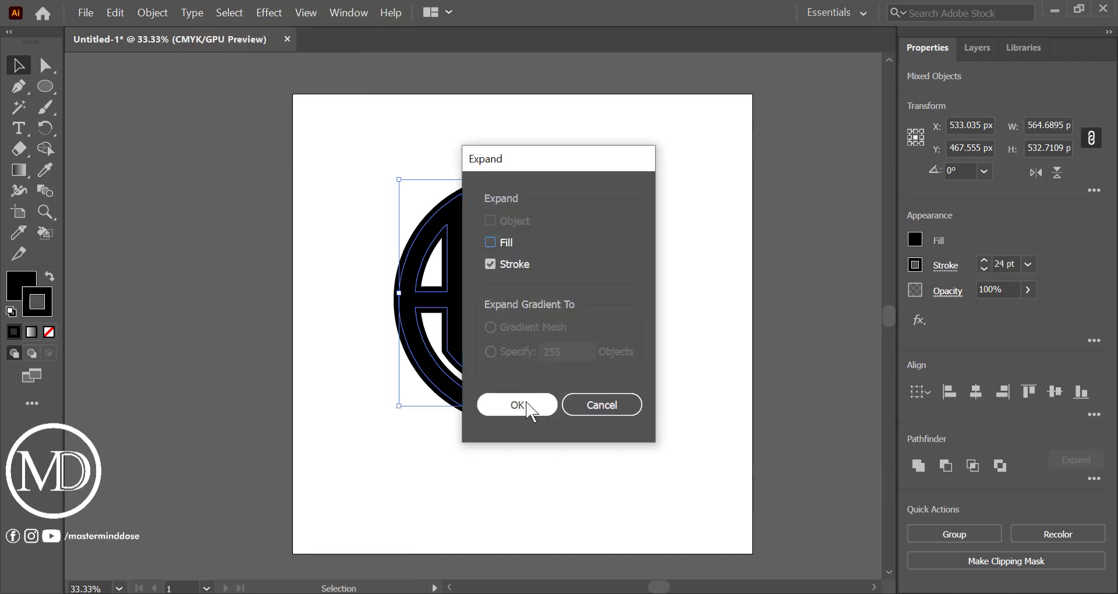
pyautogui.click(527, 406)
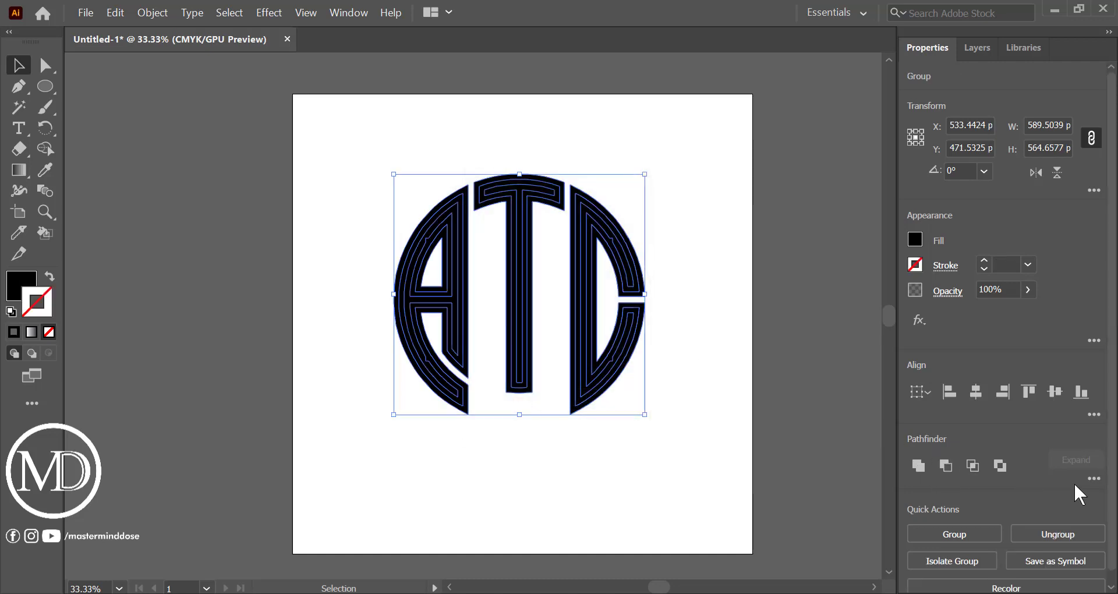
pyautogui.click(1094, 479)
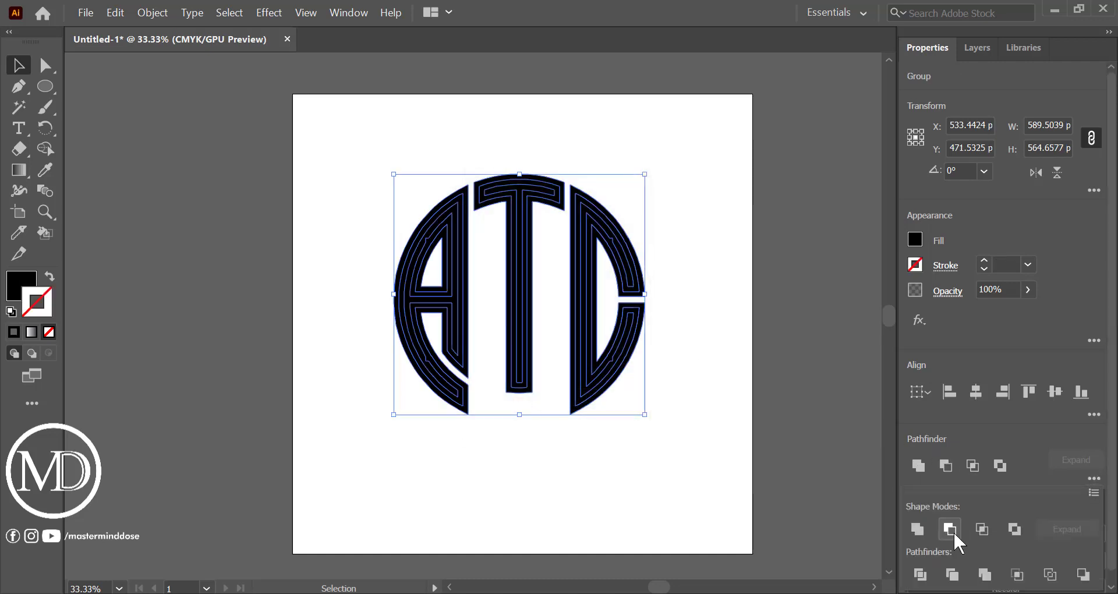
pyautogui.click(920, 576)
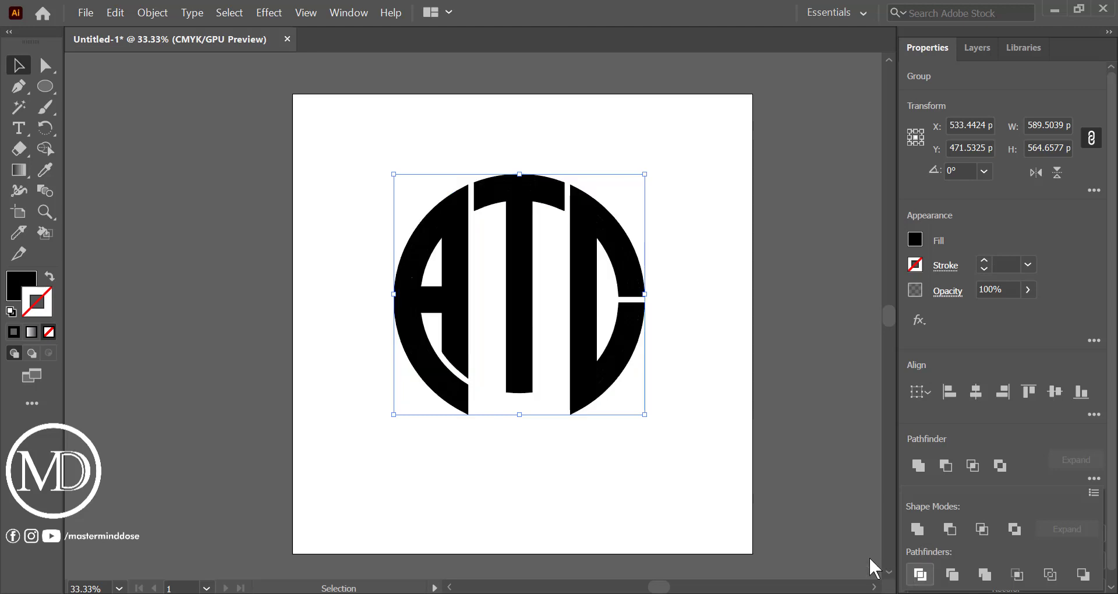
pyautogui.click(369, 178)
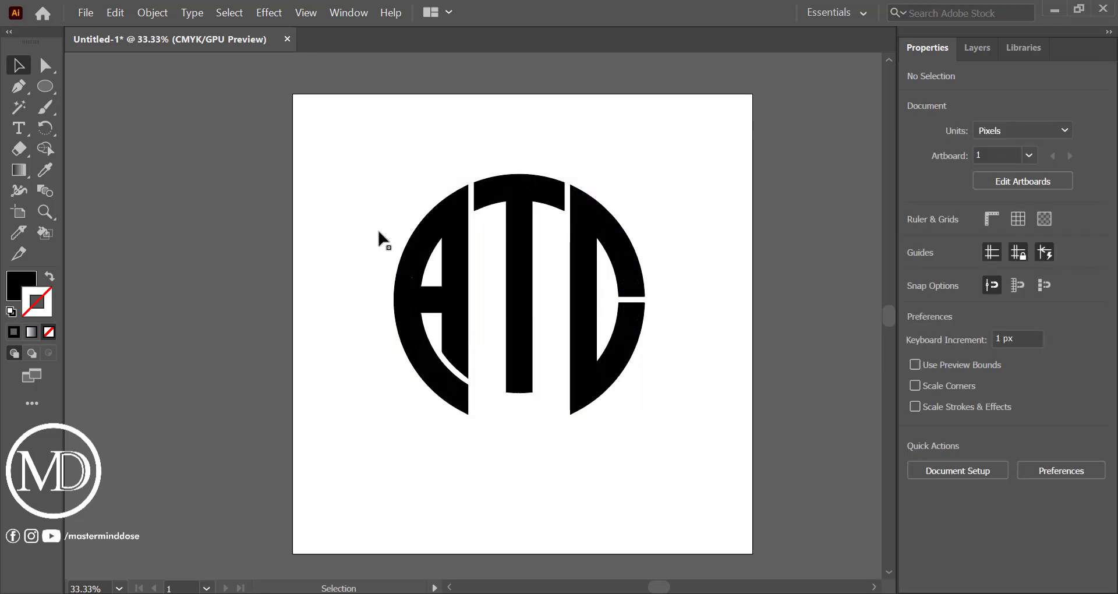
# Try merging the striped logo with Pathfinder Unite, then undo it
pyautogui.moveTo(322, 160); pyautogui.dragTo(737, 431)
pyautogui.click(46, 149)
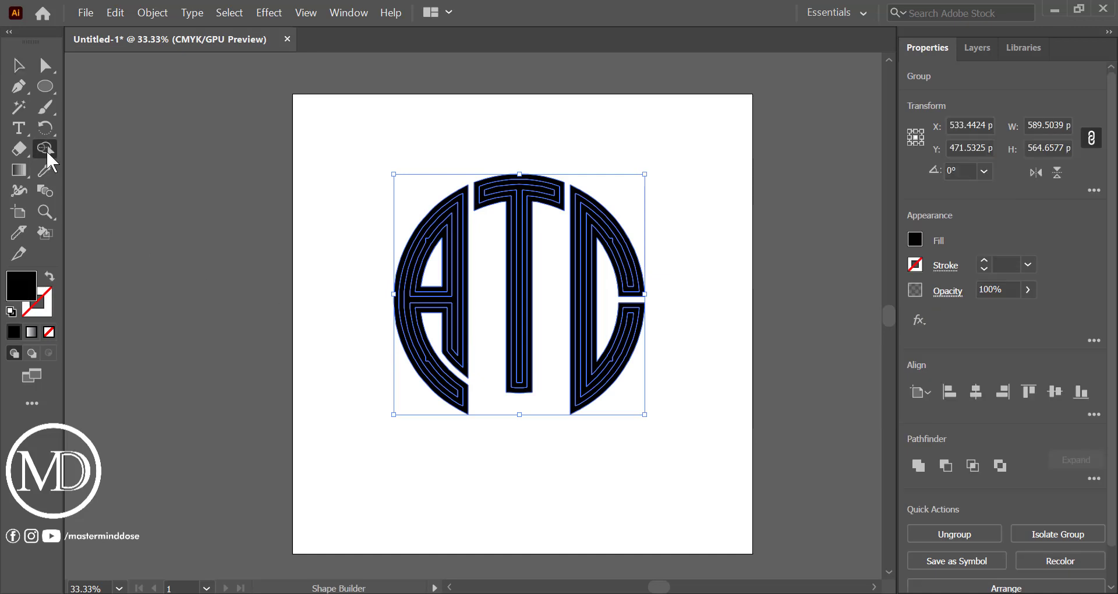
pyautogui.click(918, 459)
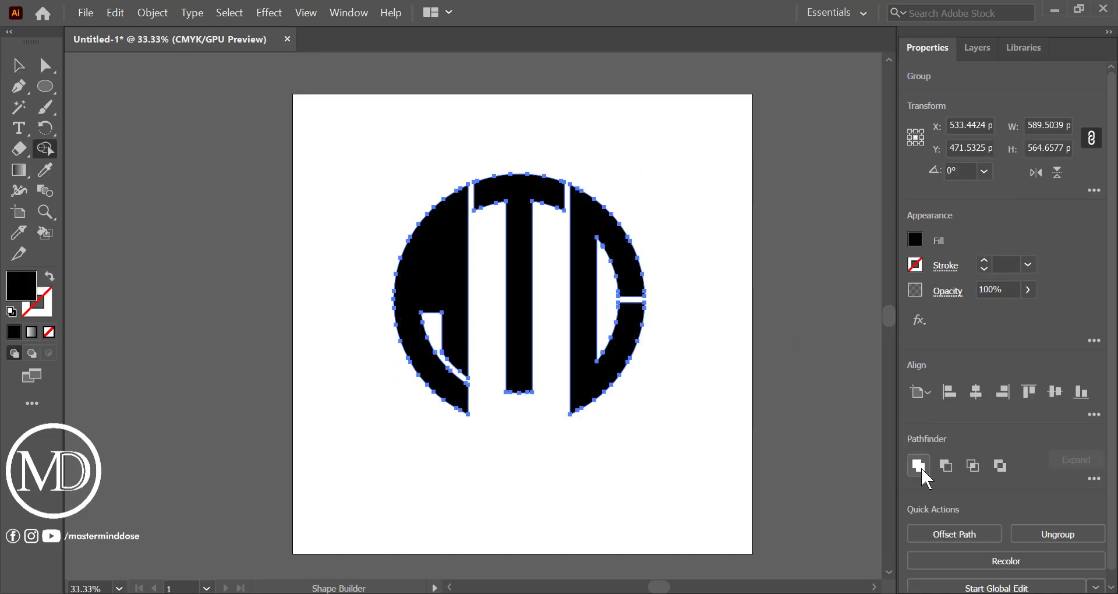
pyautogui.click(20, 66)
pyautogui.hotkey('ctrl', 'z')
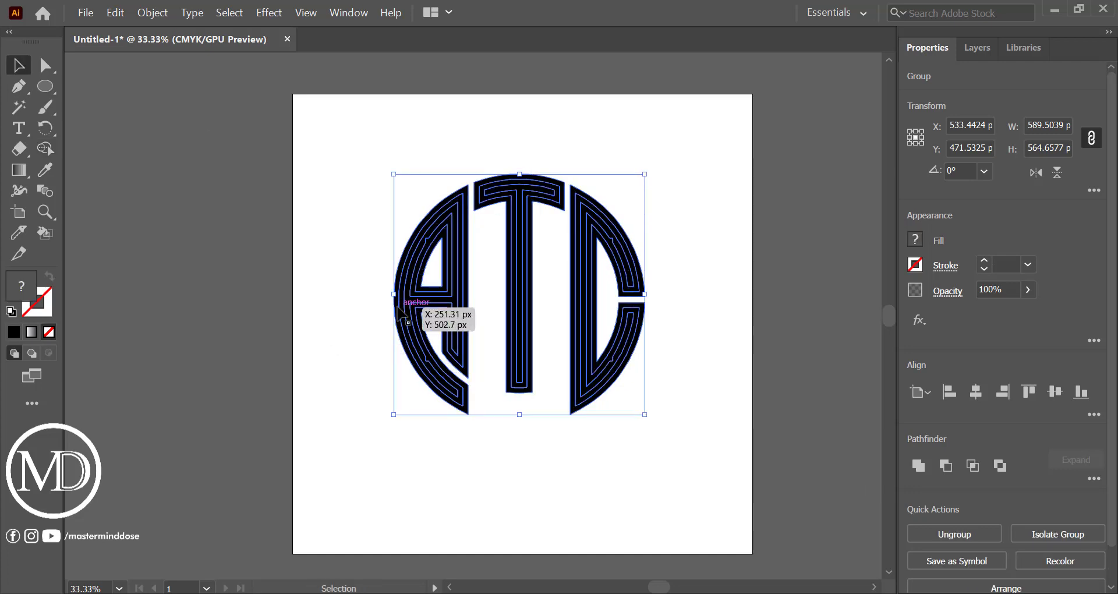
# Merge the A's stripe regions into one solid shape with the Shape Builder
pyautogui.click(45, 146)
pyautogui.click(424, 305)
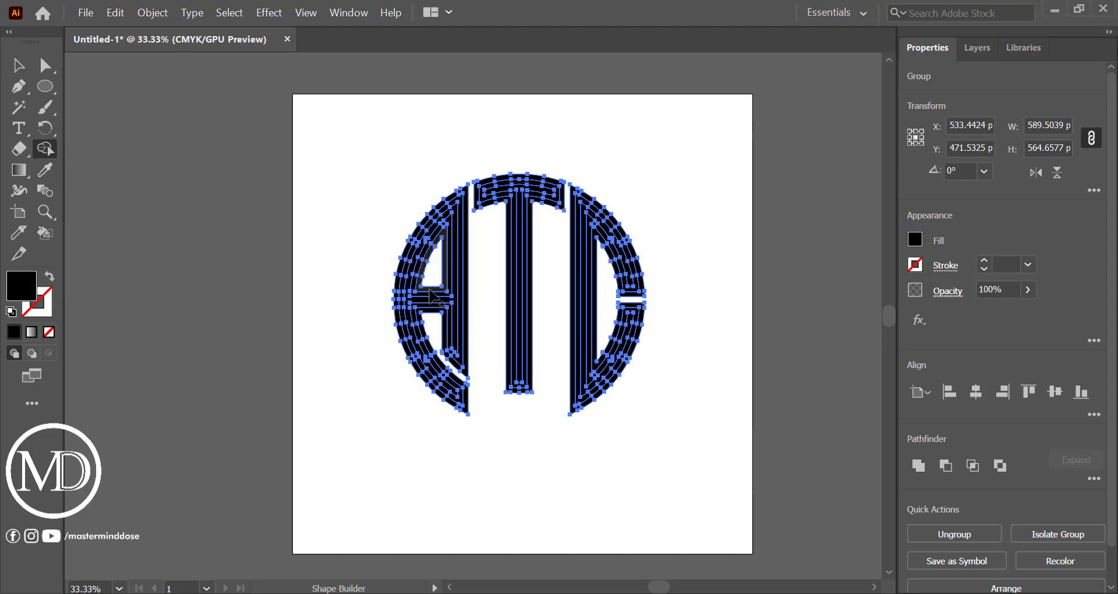
pyautogui.scroll(2, 431, 297)
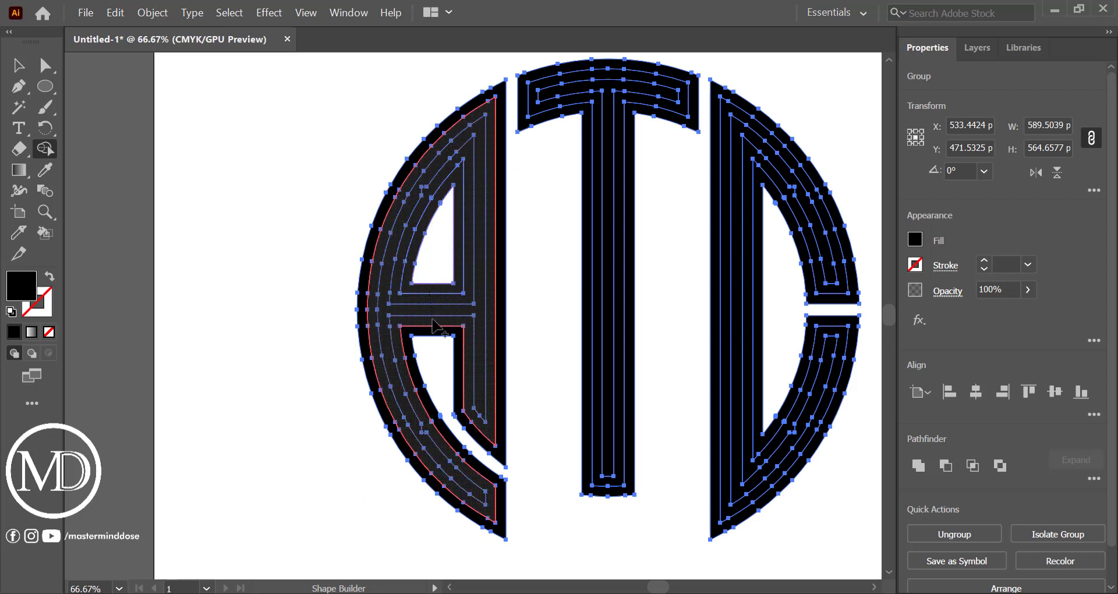
pyautogui.click(436, 338)
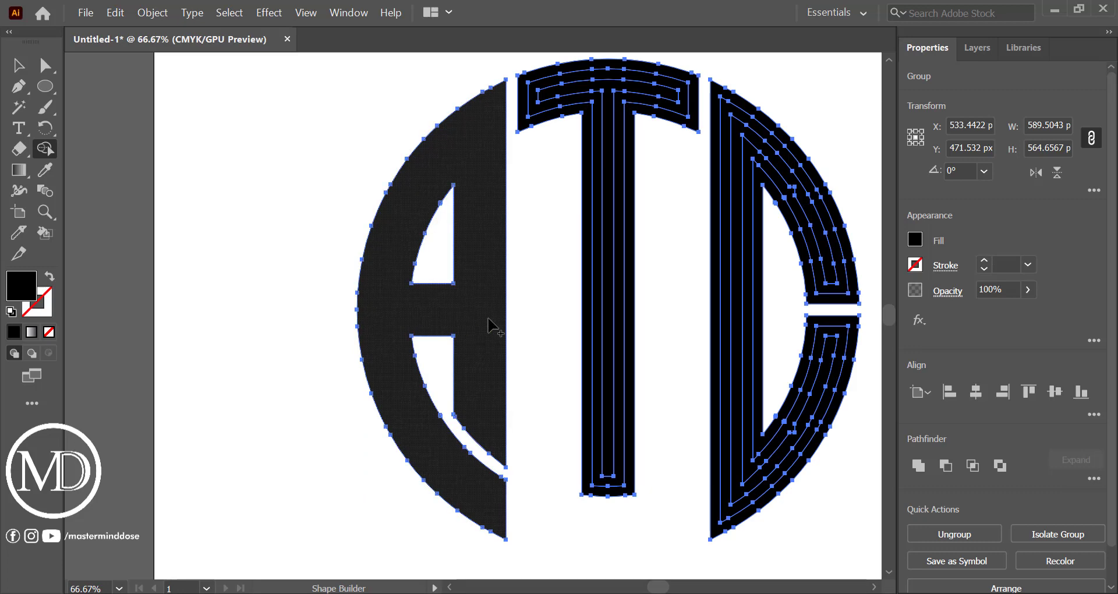
# Merge the T's regions into one solid shape, then return to the Selection tool and deselect
pyautogui.moveTo(612, 352); pyautogui.dragTo(623, 362)
pyautogui.moveTo(715, 371); pyautogui.dragTo(751, 372)
pyautogui.keyDown('alt'); pyautogui.scroll(-3, 632, 377); pyautogui.keyUp('alt')
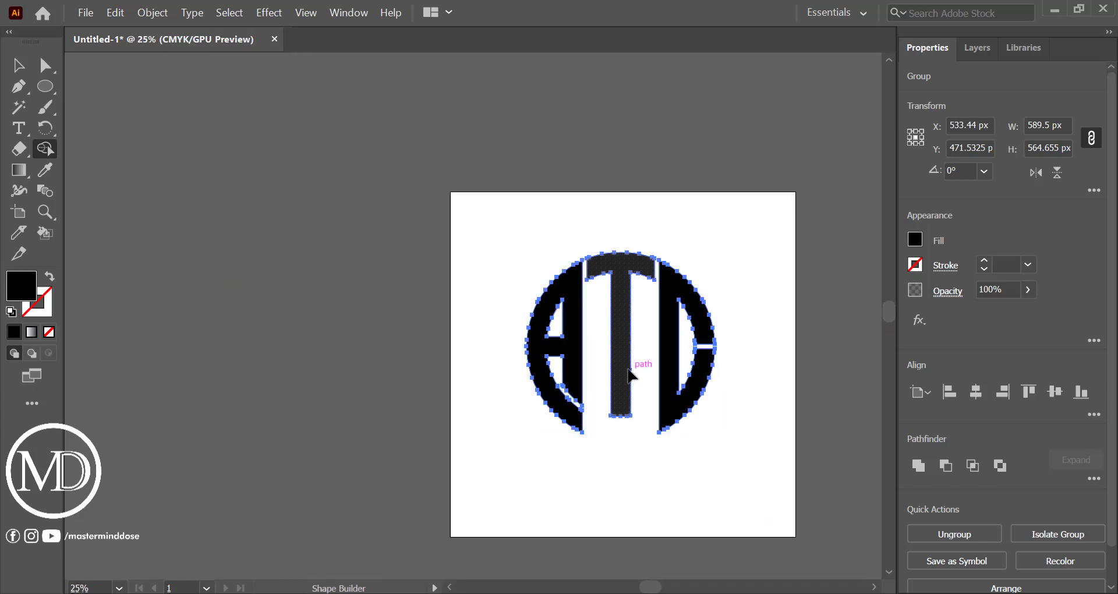
pyautogui.click(19, 65)
pyautogui.click(297, 187)
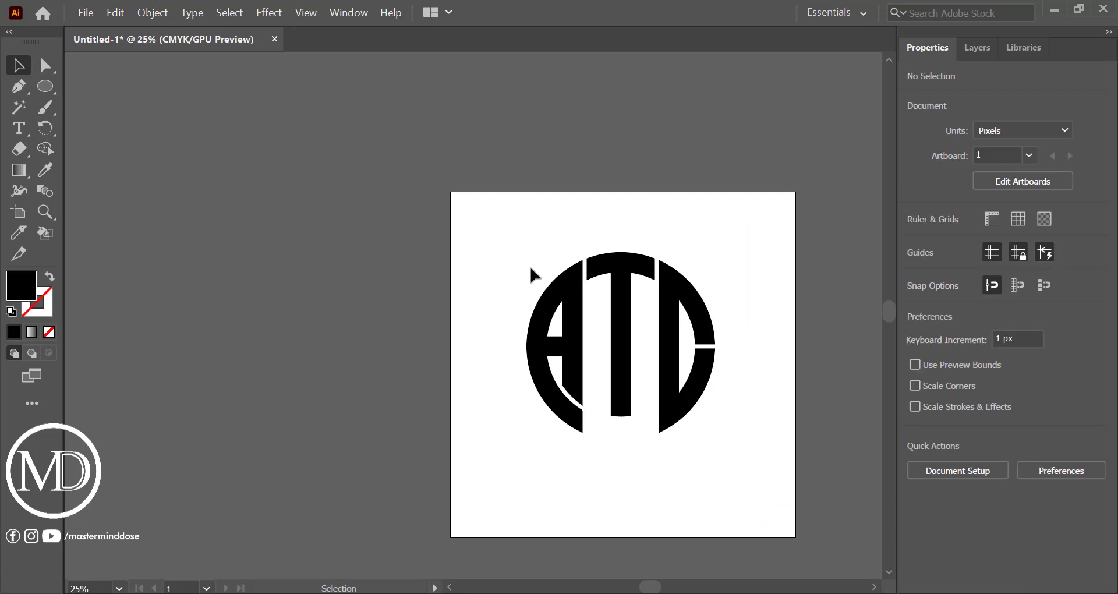
# Scale the monogram group down slightly about its centre
pyautogui.moveTo(529, 264); pyautogui.dragTo(703, 404)
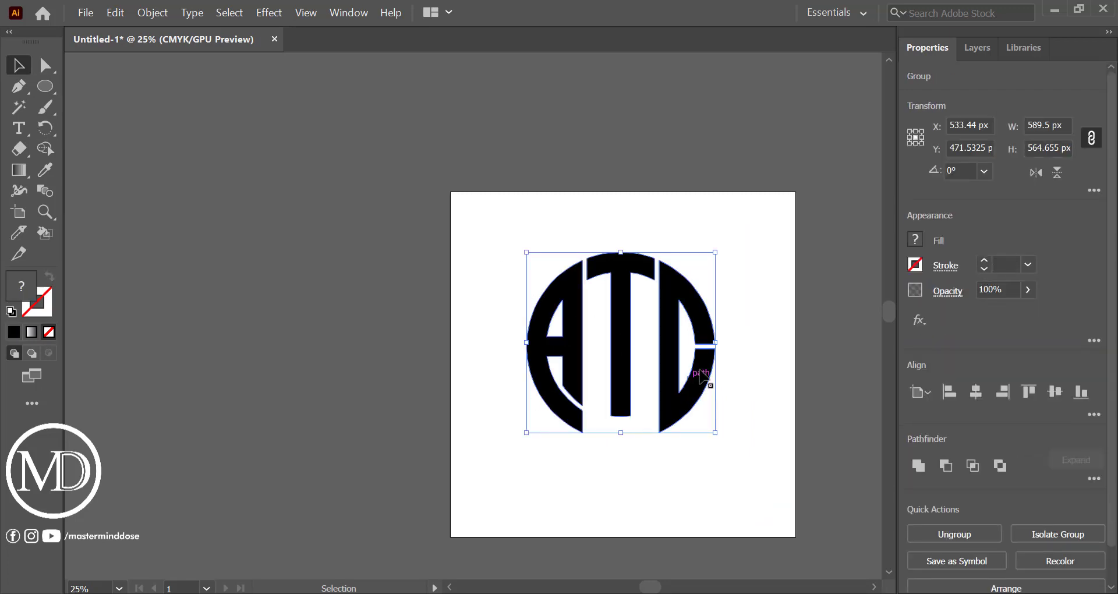
pyautogui.moveTo(718, 343); pyautogui.dragTo(701, 345)
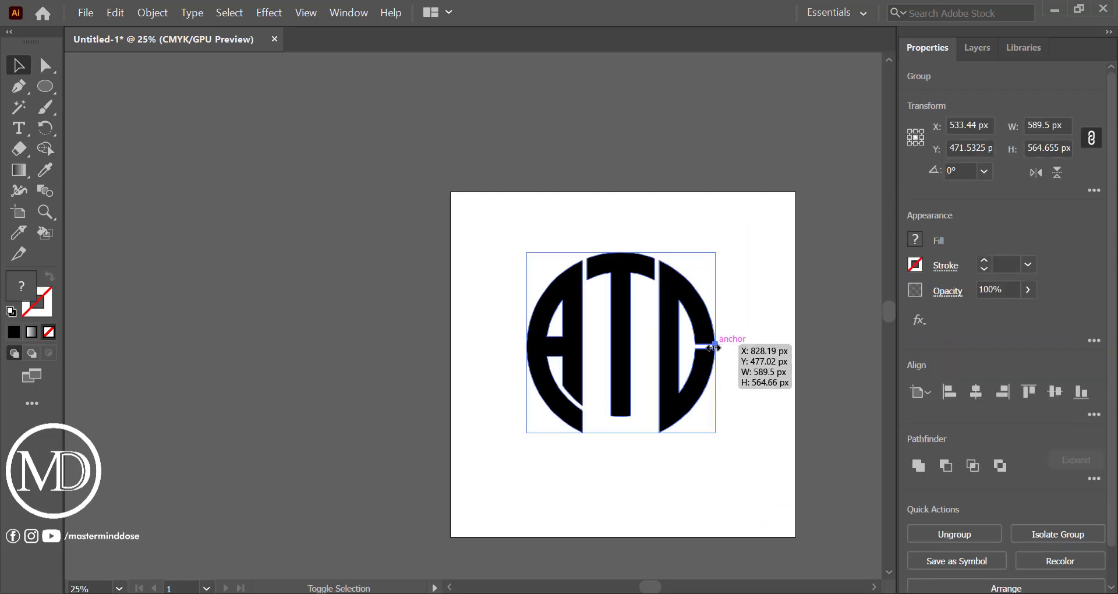
pyautogui.click(744, 365)
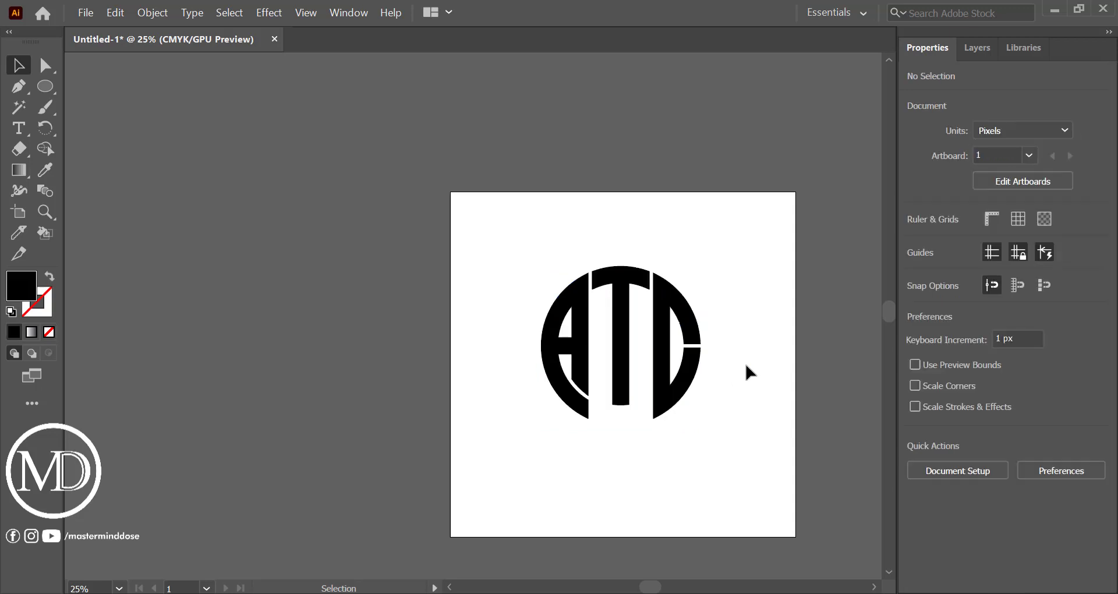
# Add the caption 'ALMAS Teach Company' below the monogram and enlarge it to about 84.4 pt
pyautogui.click(538, 461)
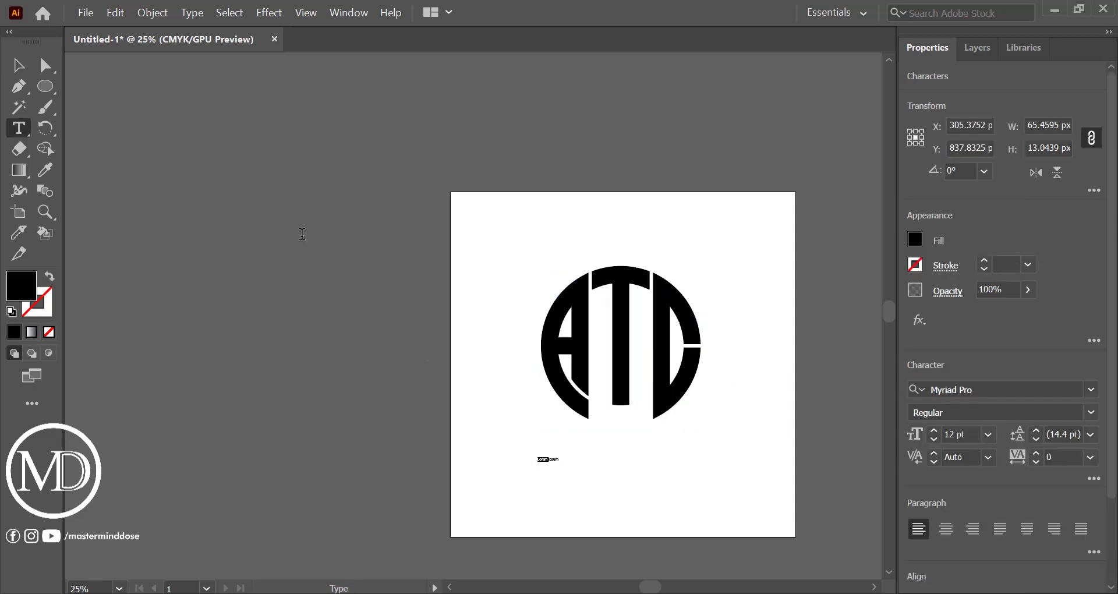
pyautogui.write('A')
pyautogui.hotkey('ctrl', 'a')
pyautogui.write('A')
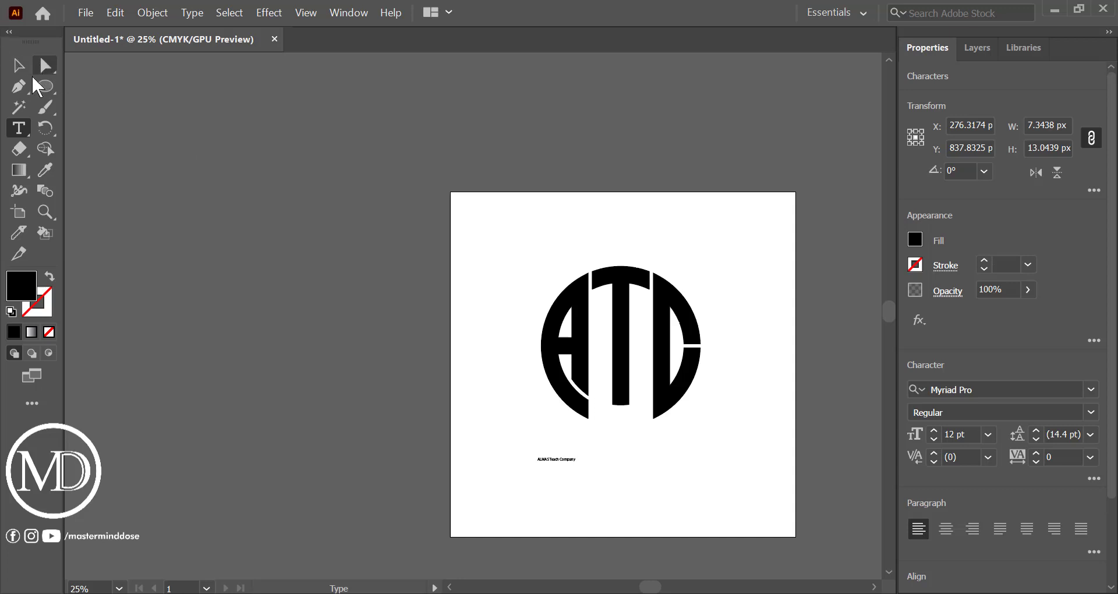
pyautogui.press('Escape')
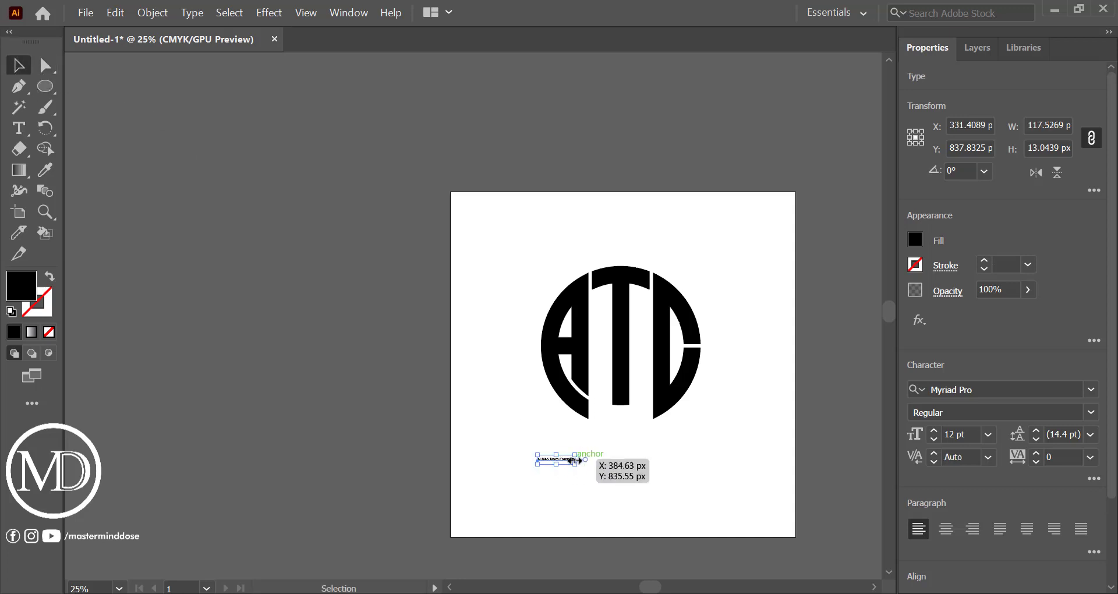
pyautogui.moveTo(575, 464); pyautogui.dragTo(690, 524)
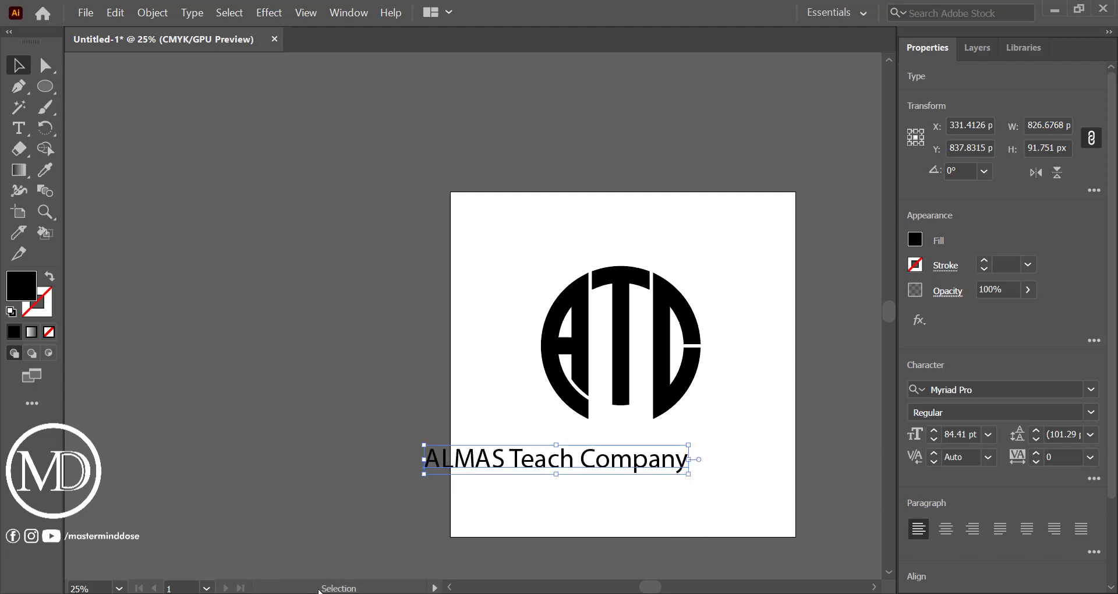
pyautogui.moveTo(629, 469); pyautogui.dragTo(678, 466)
# Set the caption to All Caps in the Character panel and scale it down
pyautogui.hotkey('ctrl', 't')
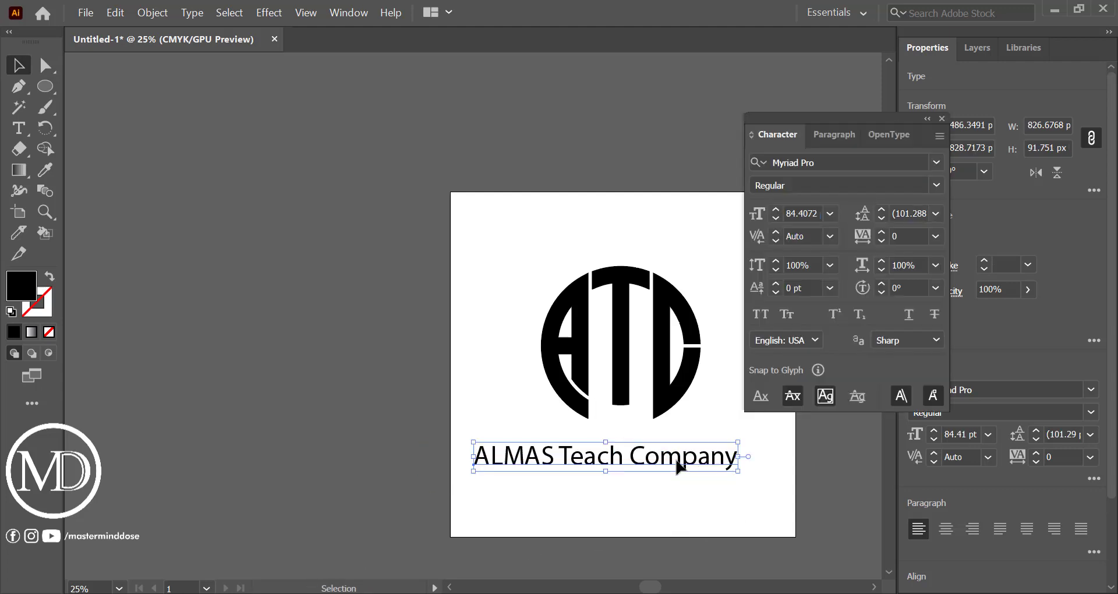
pyautogui.click(758, 314)
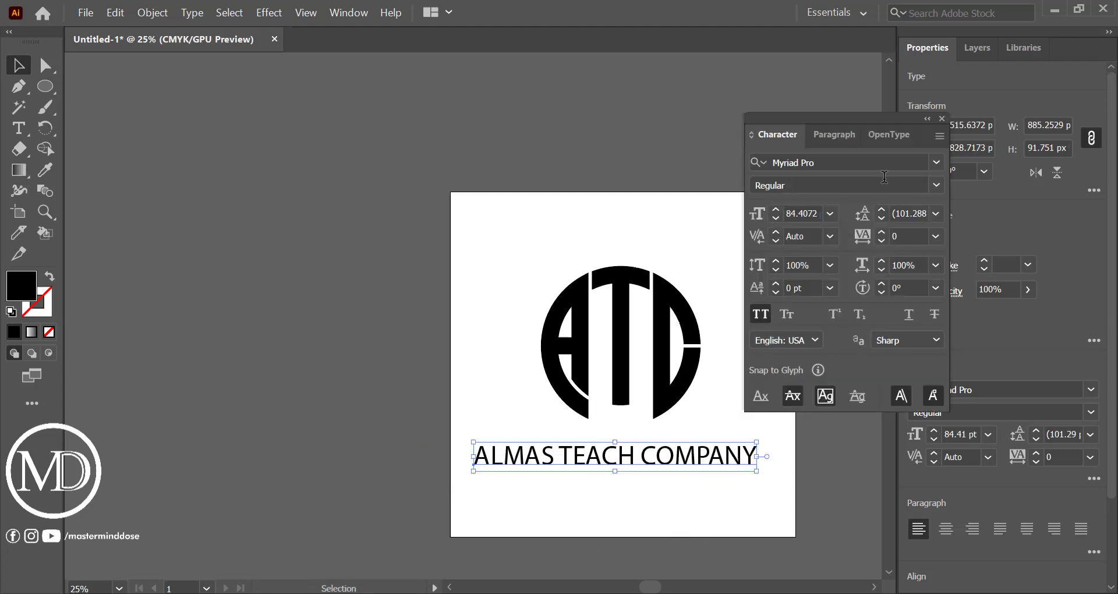
pyautogui.click(941, 119)
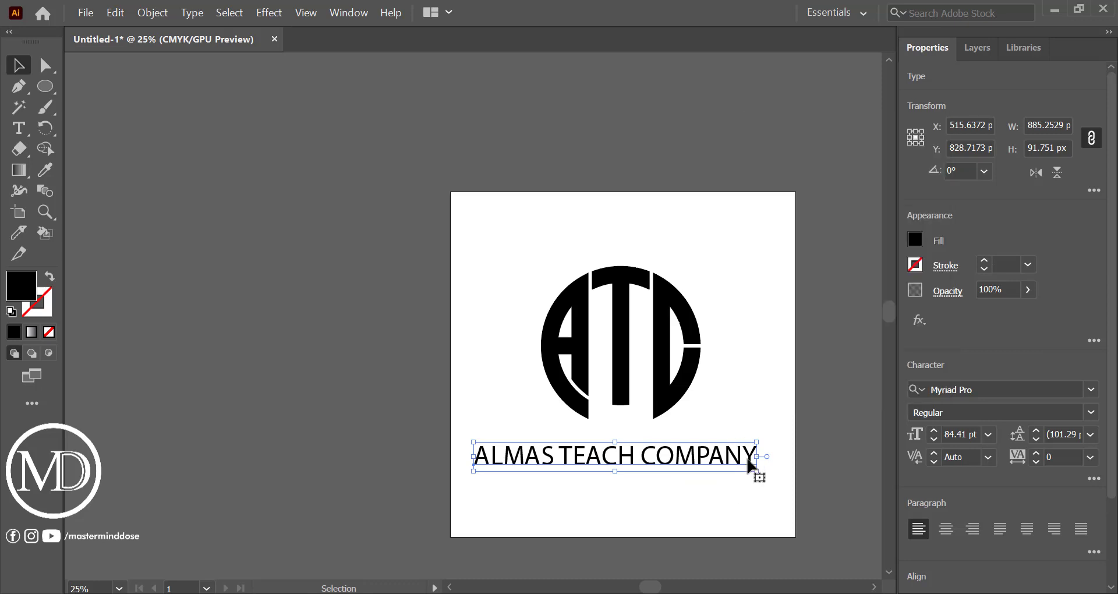
pyautogui.moveTo(751, 465)
pyautogui.mouseDown()
pyautogui.moveTo(678, 466)
pyautogui.moveTo(688, 449)
pyautogui.mouseUp()
pyautogui.click(690, 485)
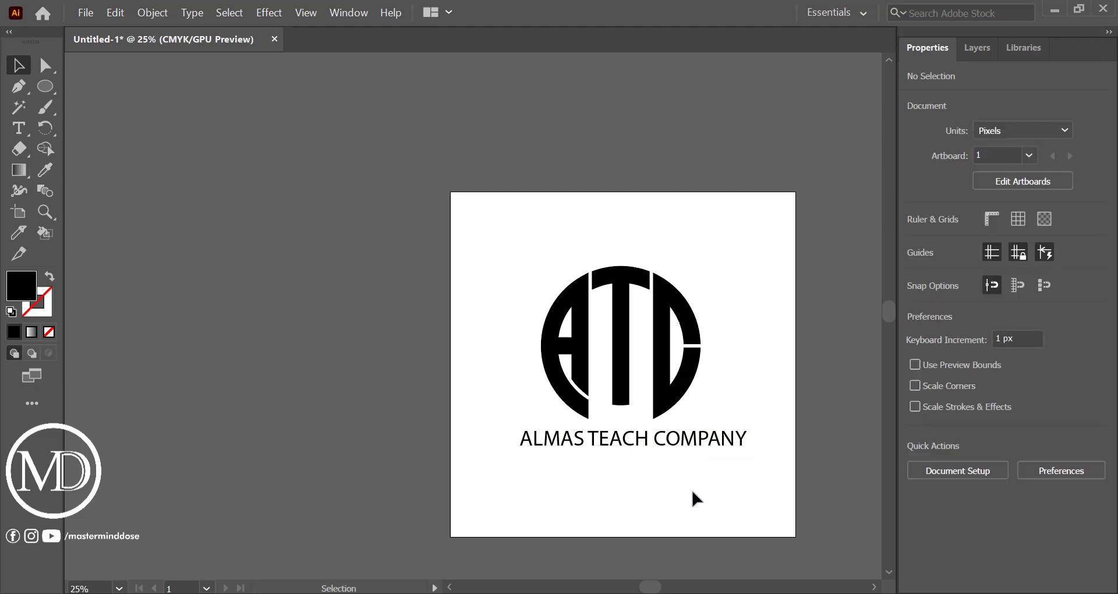
# Change the caption font to Futura-Bold and shrink it to about 54.45 pt under the monogram
pyautogui.click(711, 446)
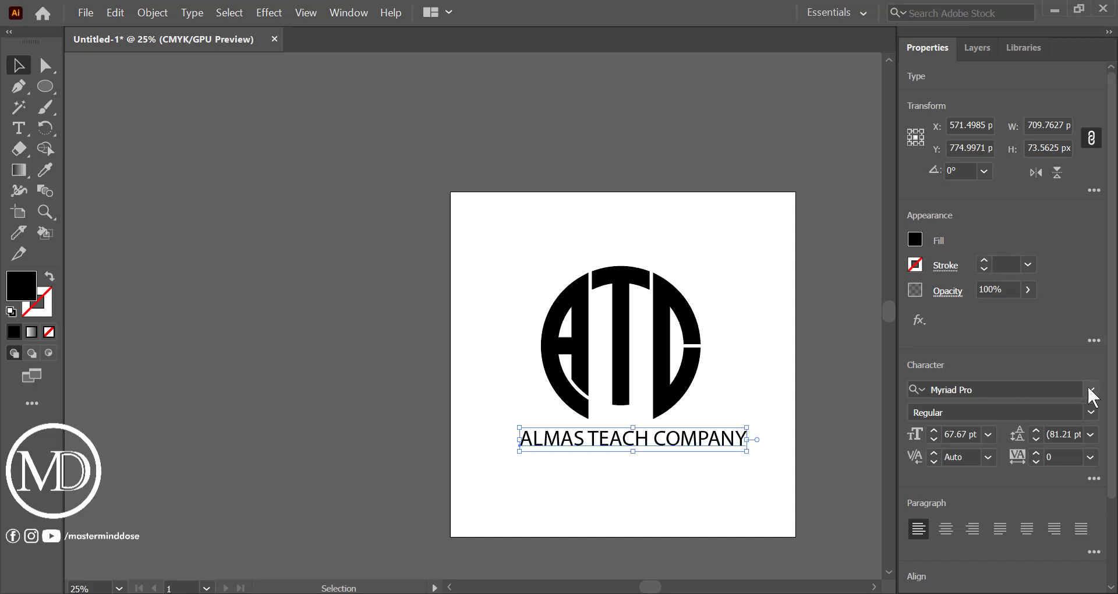
pyautogui.click(1092, 389)
pyautogui.press('Down')
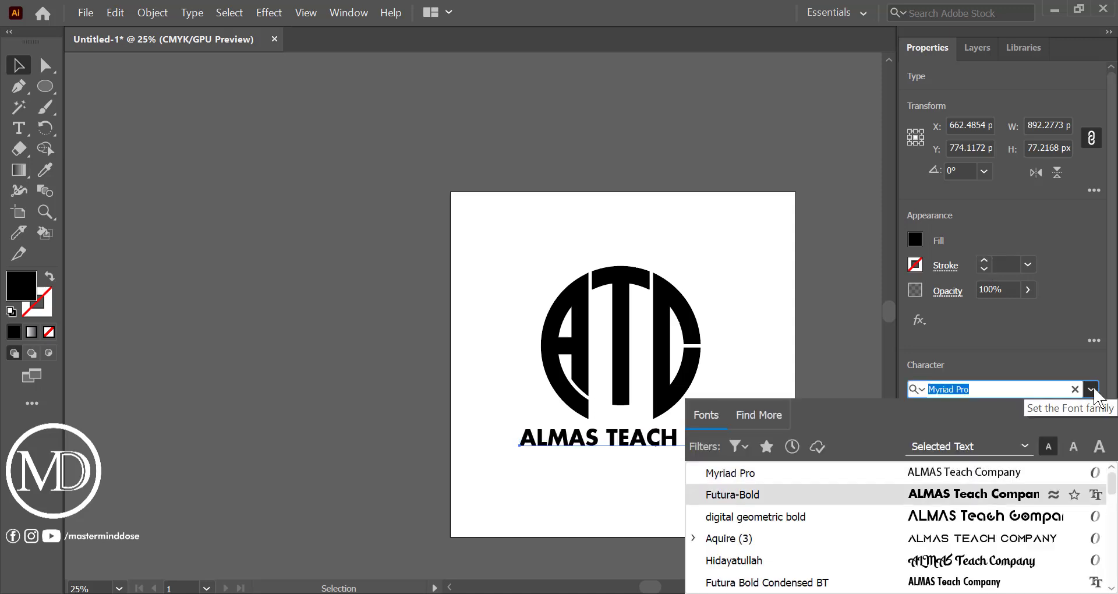
pyautogui.press('Return')
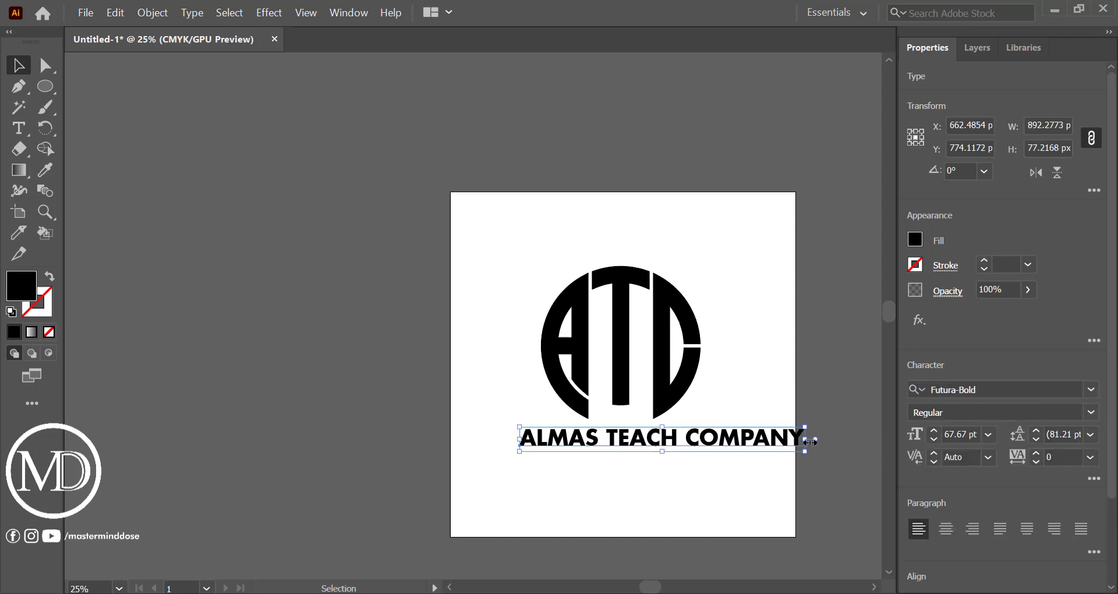
pyautogui.moveTo(809, 442); pyautogui.dragTo(754, 442)
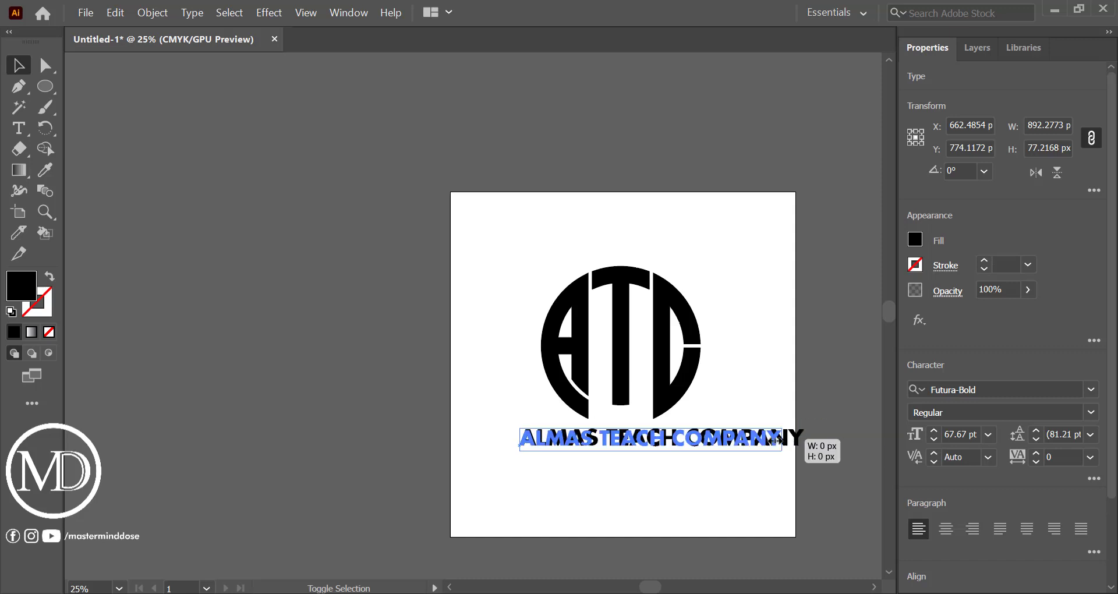
pyautogui.click(678, 475)
pyautogui.moveTo(500, 237); pyautogui.dragTo(717, 385)
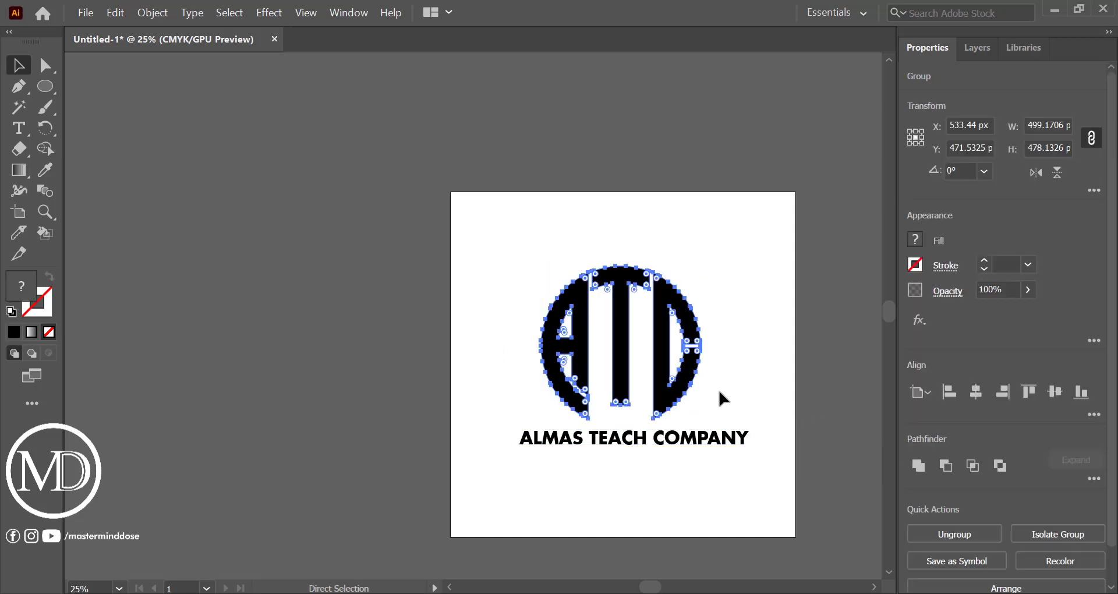
# Select the monogram and caption together and apply Horizontal Align Center
pyautogui.press('v')
pyautogui.click(766, 456)
pyautogui.moveTo(766, 457); pyautogui.dragTo(542, 341)
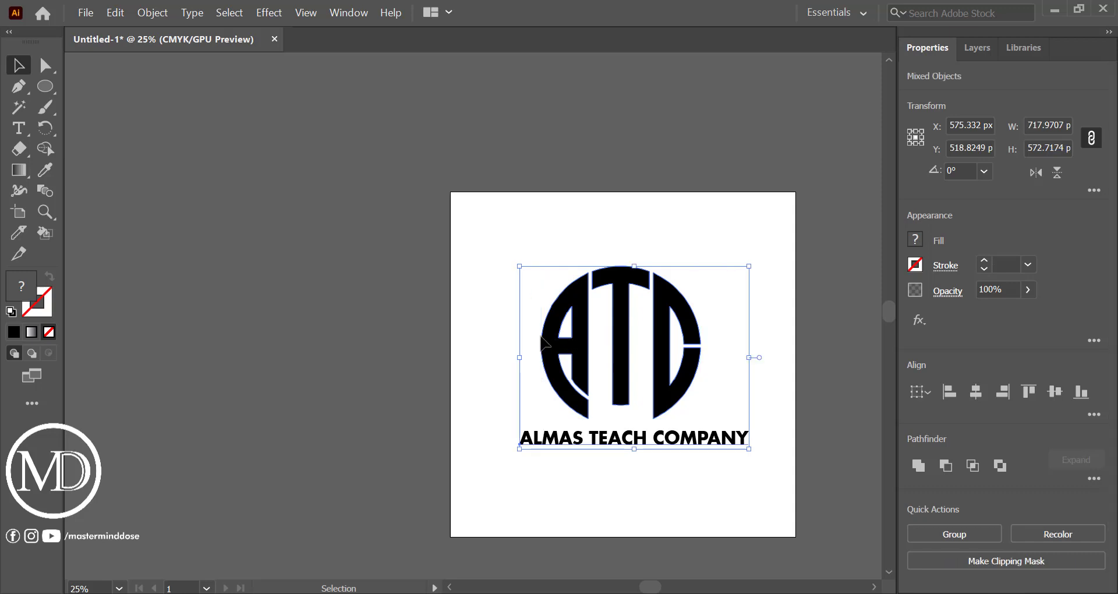
pyautogui.click(969, 394)
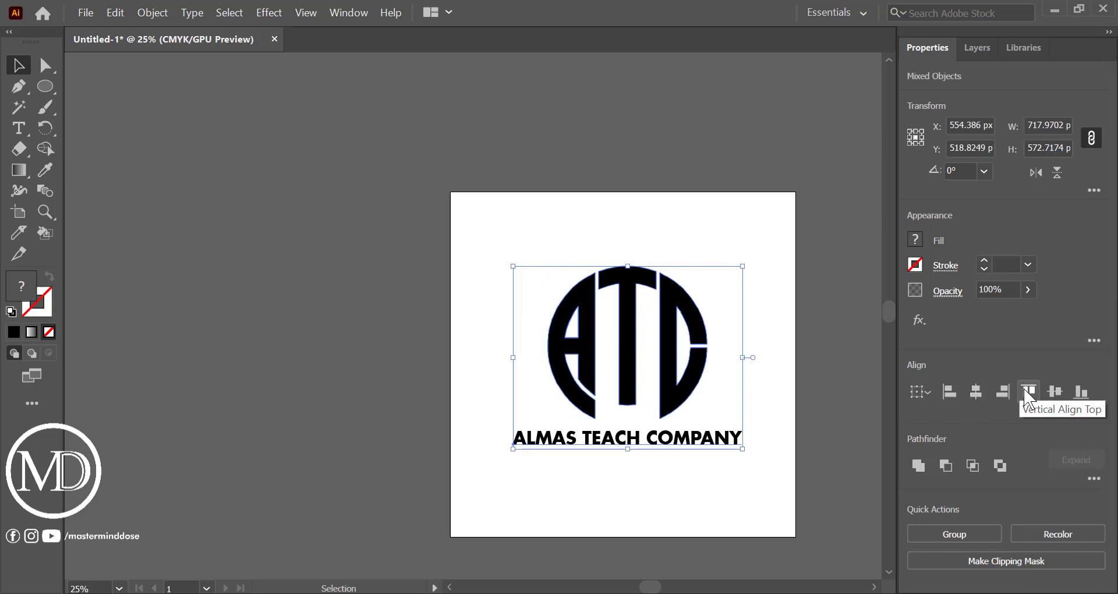
pyautogui.click(742, 485)
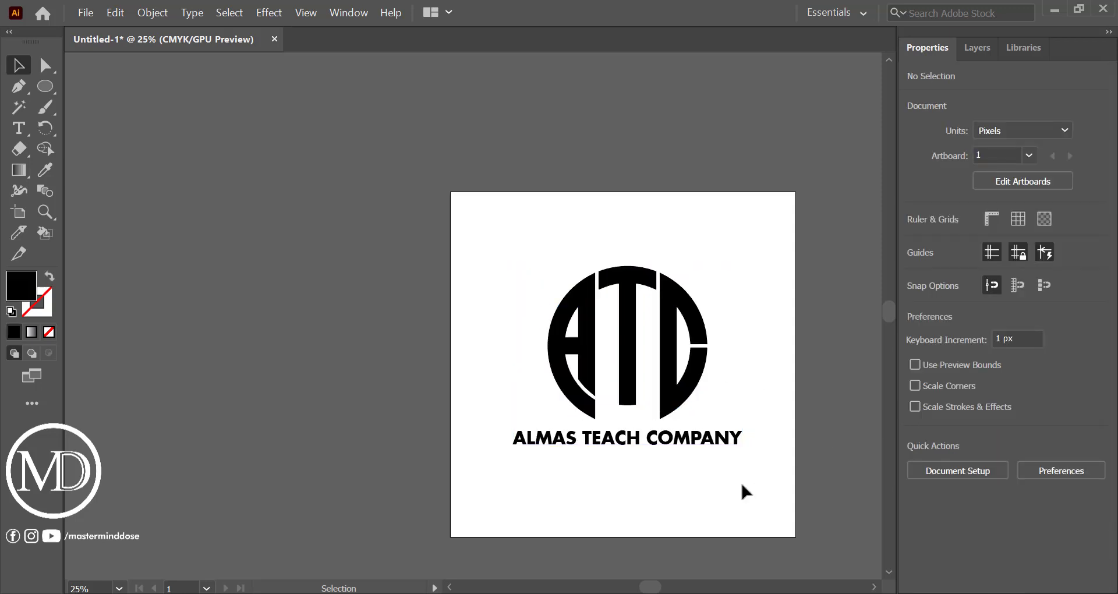